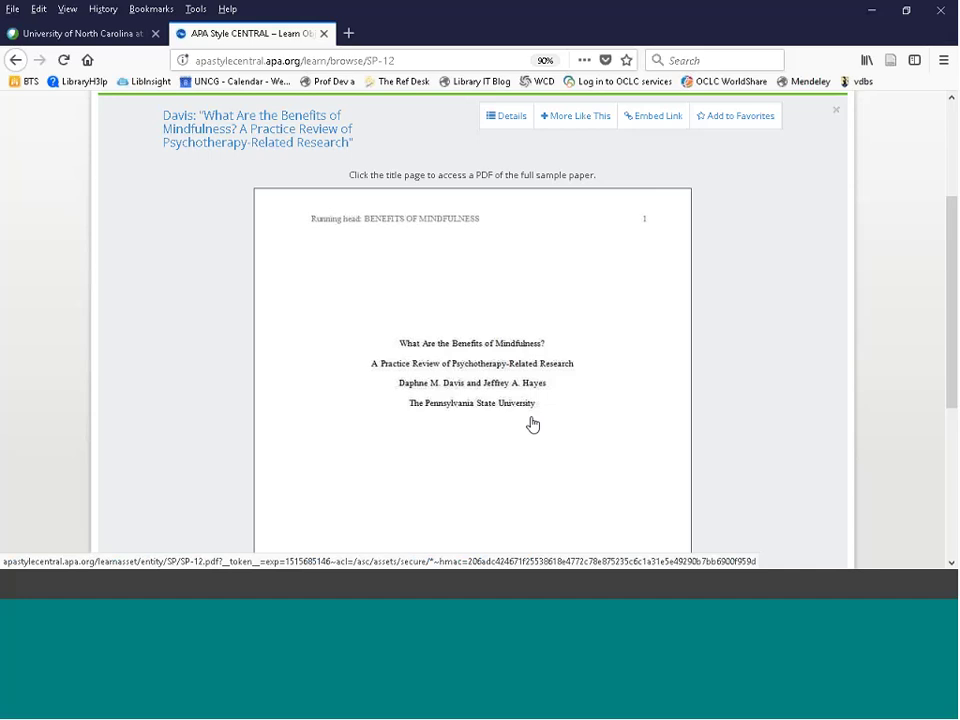
Return to the Learning Center start page and open the account login form.
left_click(15, 62)
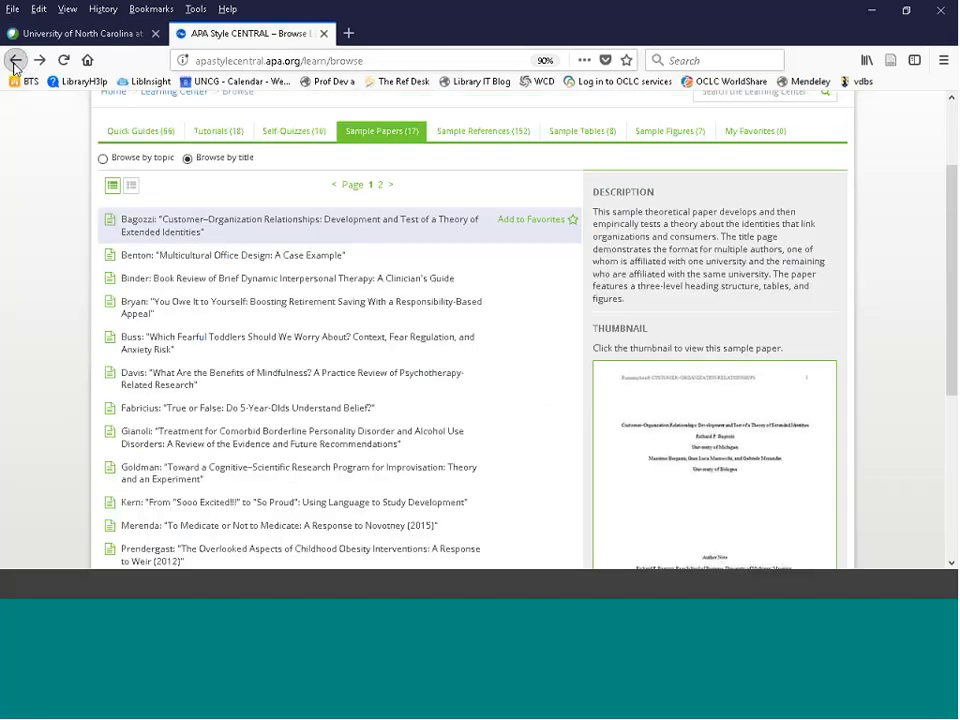
left_click(15, 62)
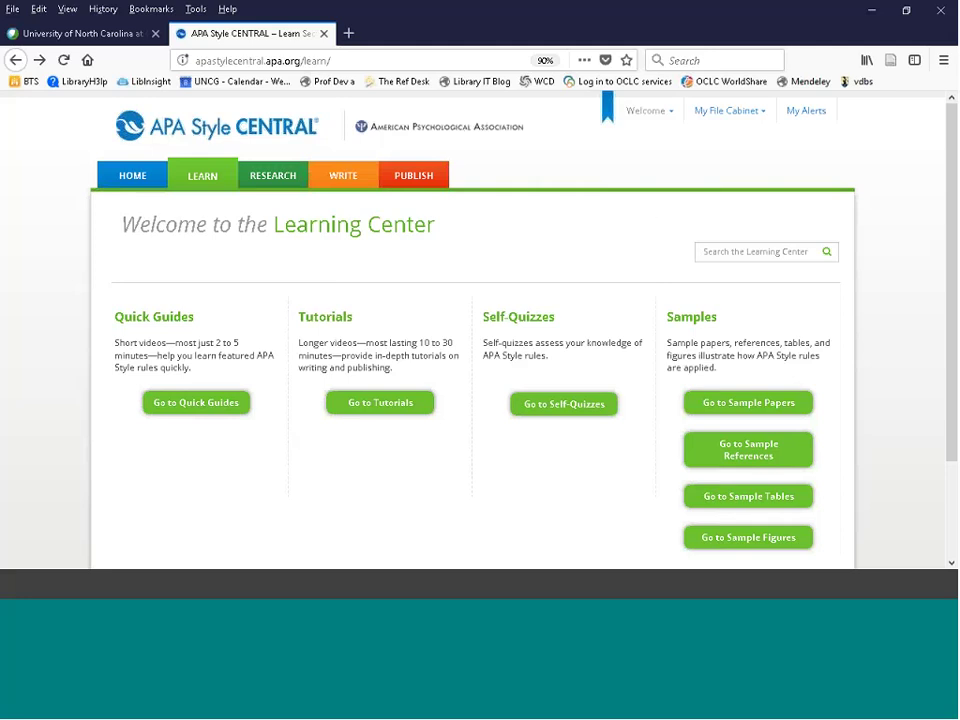
left_click(675, 116)
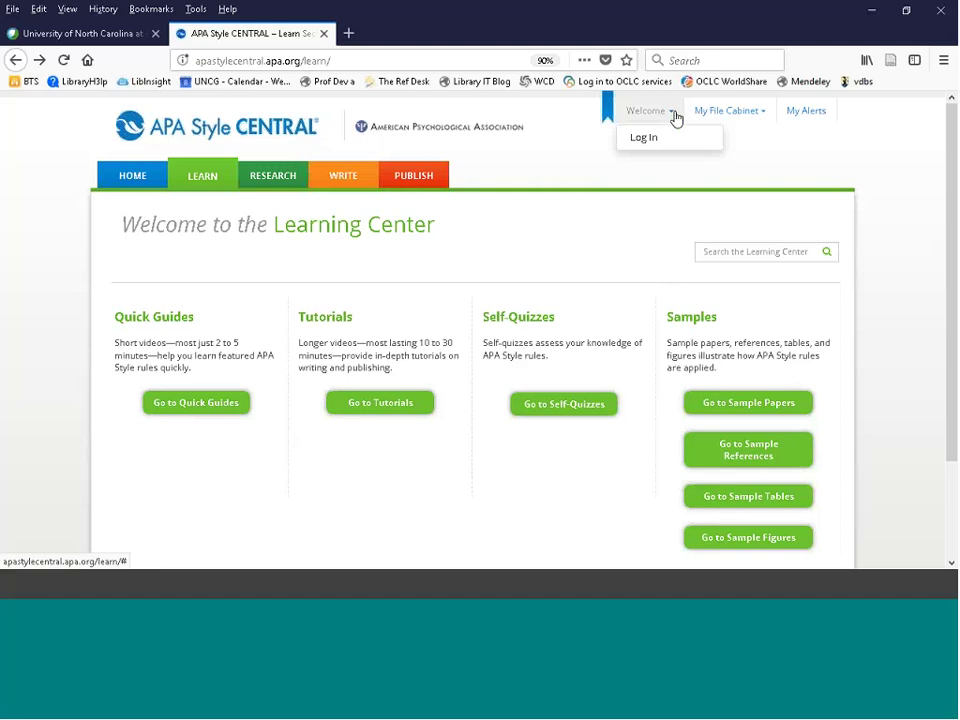
left_click(645, 139)
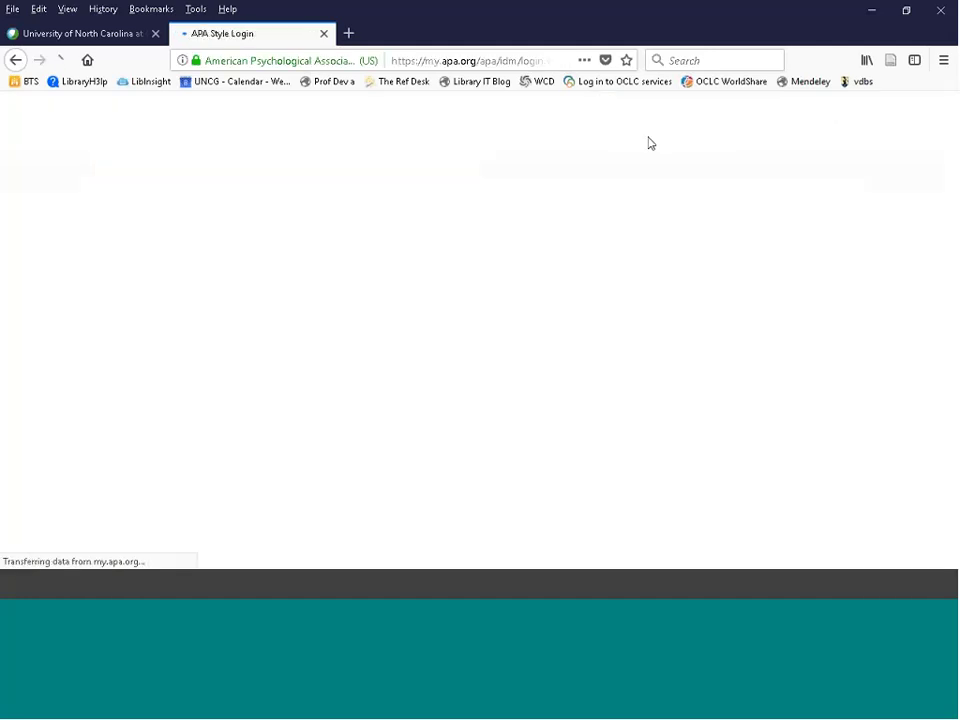
Log in to the APA Style CENTRAL account with the user ID and account password.
scroll(460, 285, "down", 1)
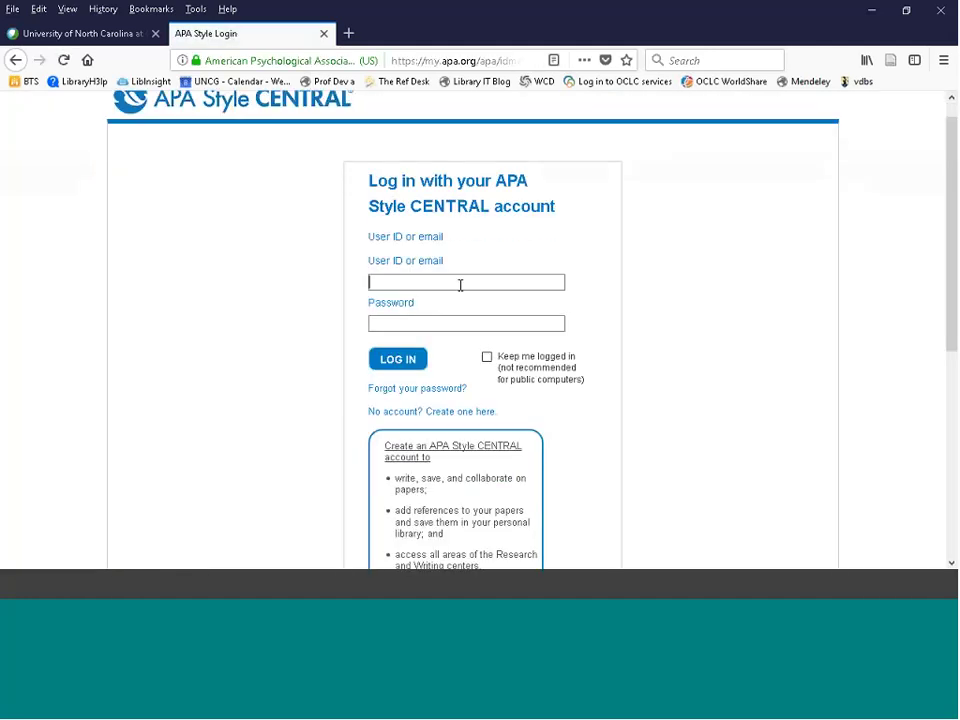
scroll(460, 285, "down", 3)
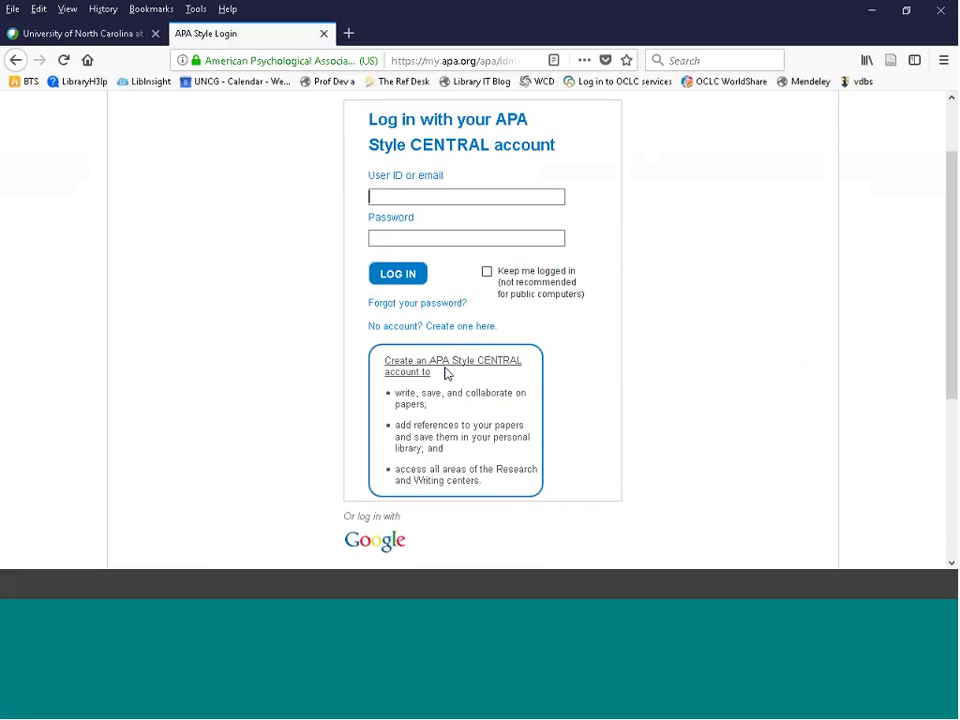
left_click(413, 186)
type("librarianlea")
key("Tab")
type("••••••••••")
left_click(398, 274)
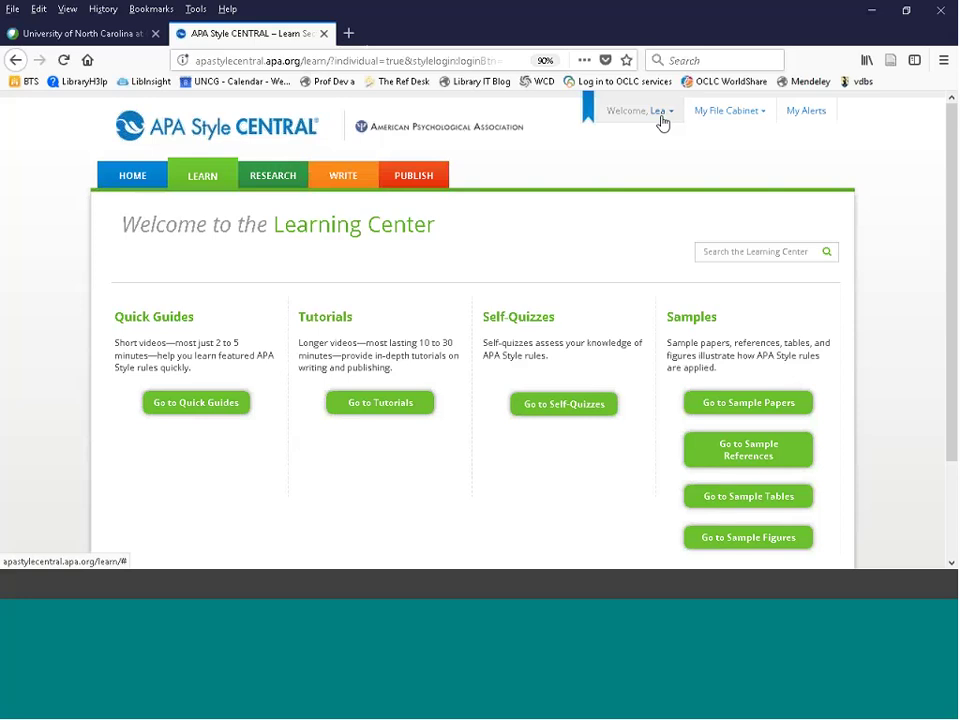
Visit the Research Center, and start a new paper in the Writing Center.
left_click(270, 187)
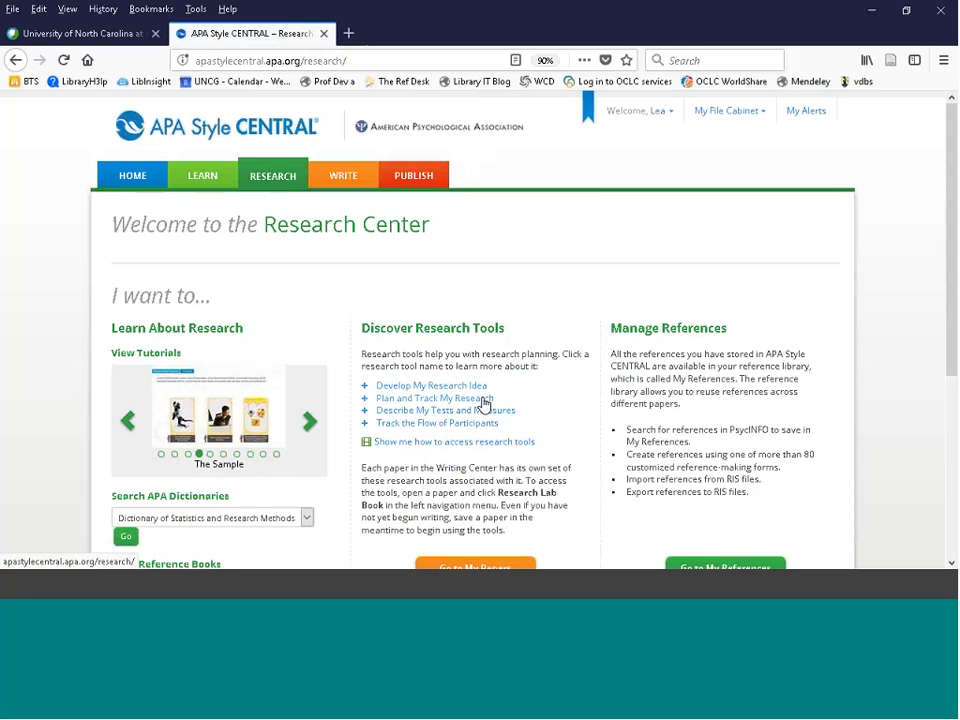
left_click(349, 188)
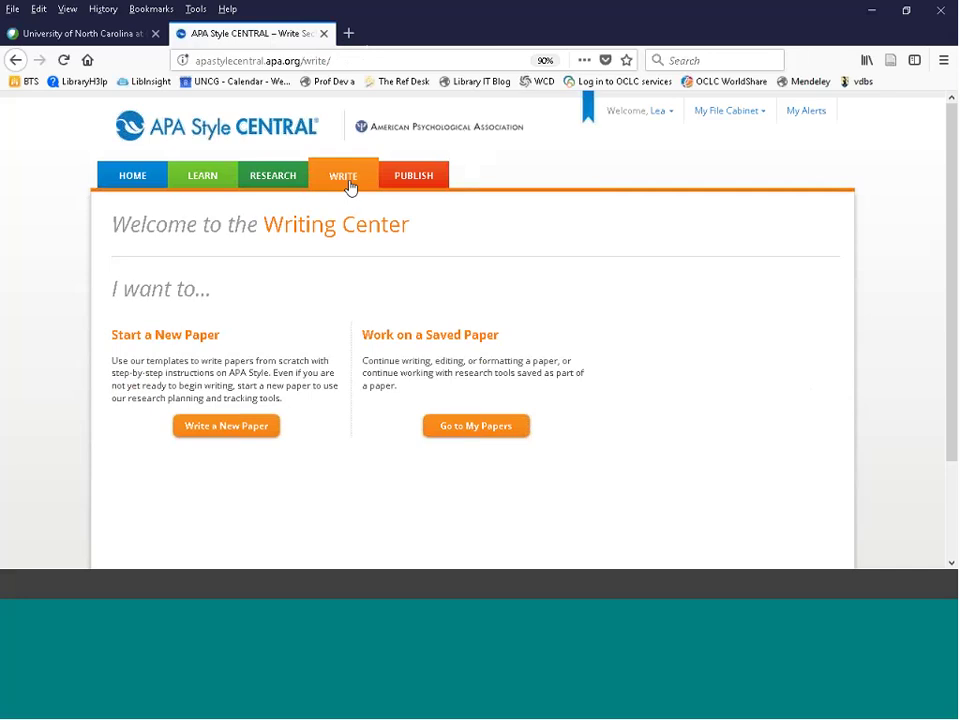
left_click(234, 428)
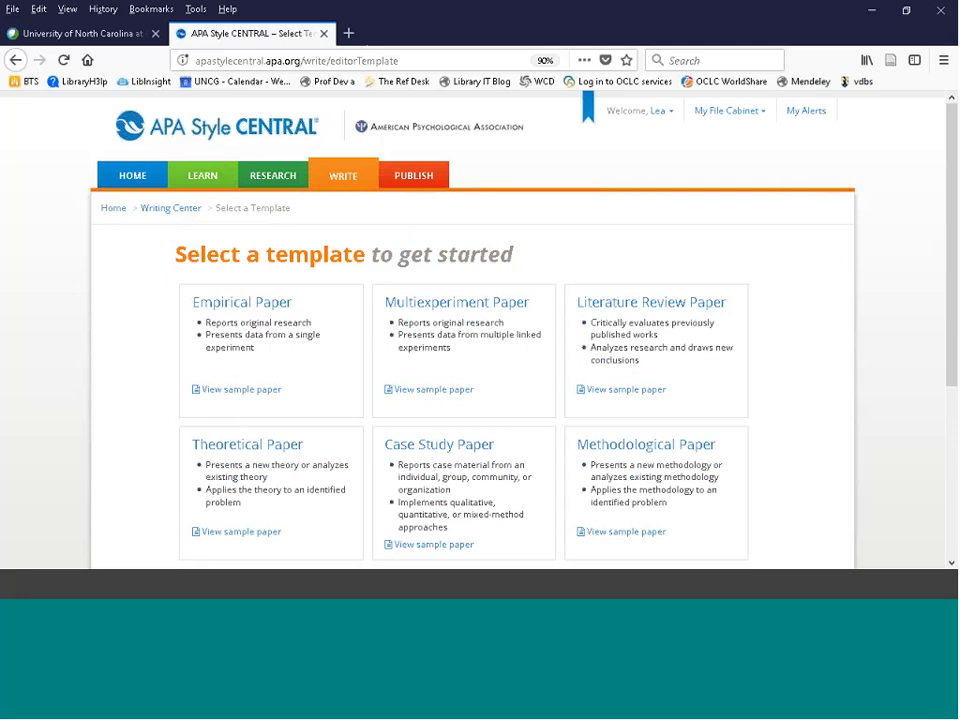
Choose the Basic Paper template for the new paper and submit it as a student assignment.
scroll(824, 407, "down", 1)
scroll(824, 407, "down", 5)
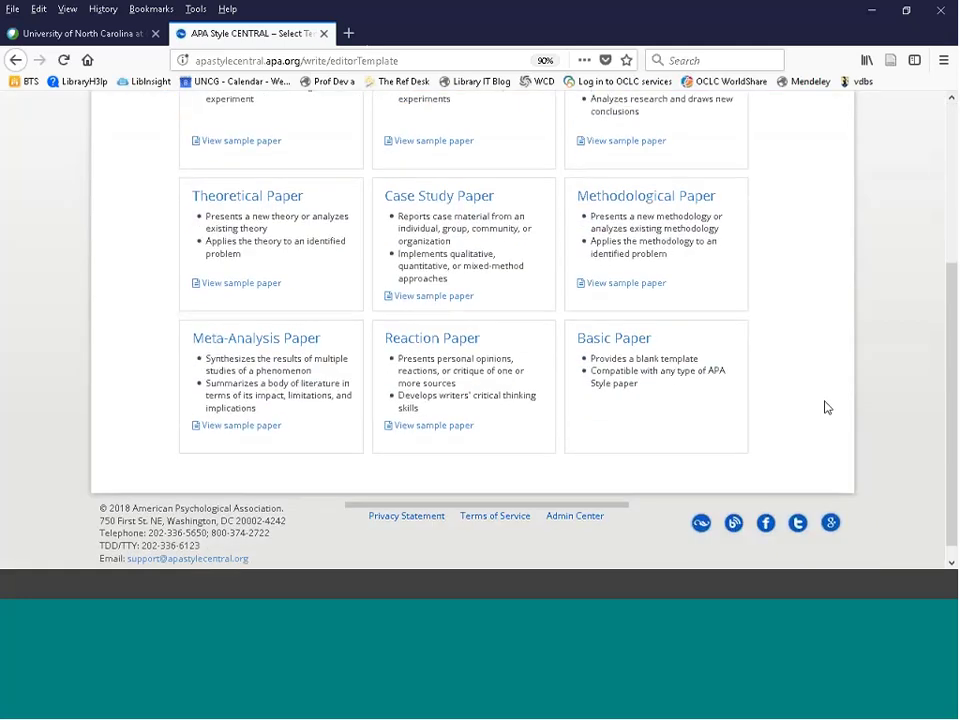
scroll(889, 452, "up", 2)
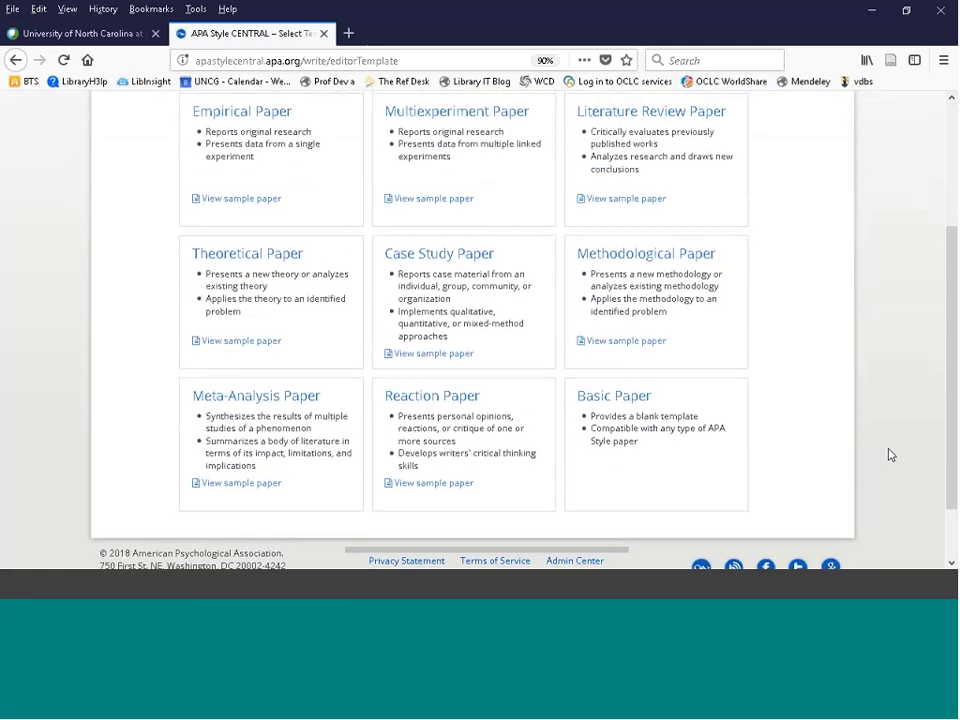
left_click(628, 400)
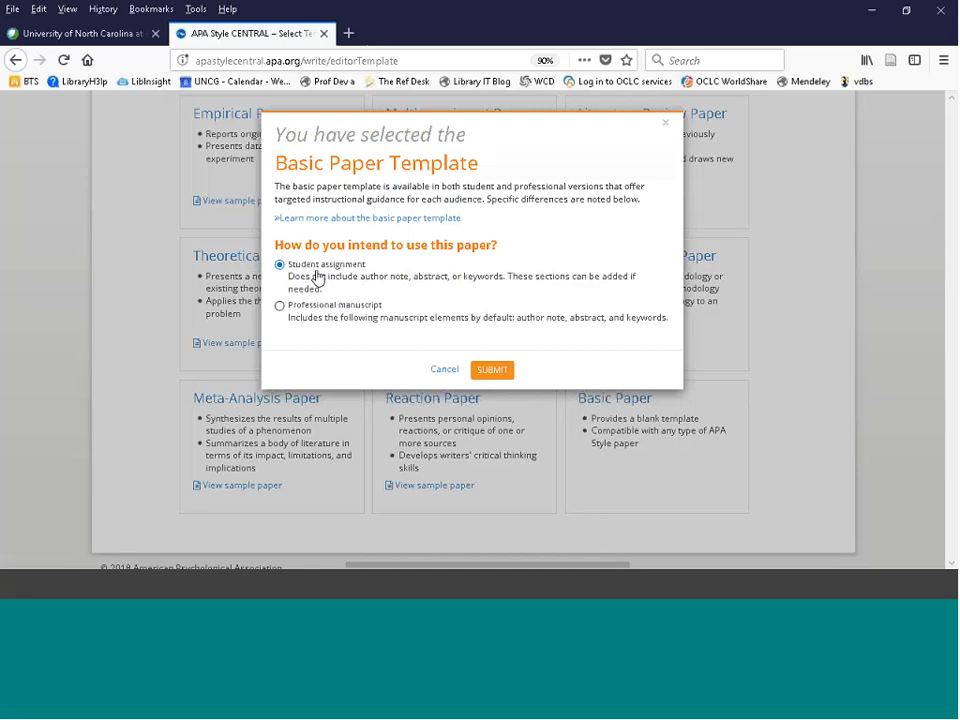
left_click(495, 370)
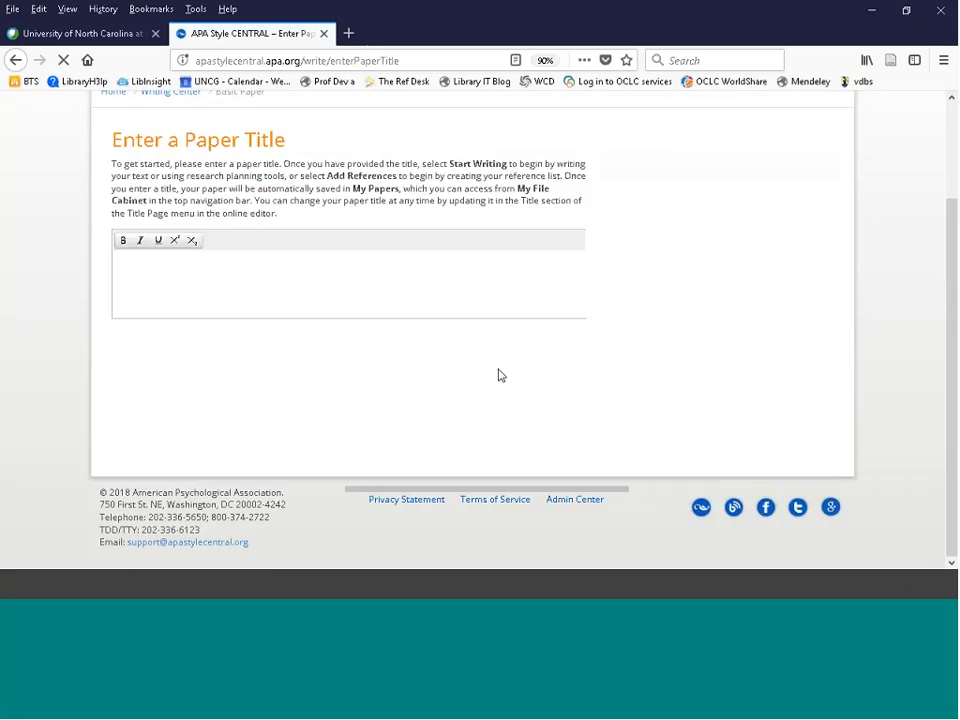
Title the paper "my wonderful research paper" and start writing, dismissing the help video offer.
left_click(189, 312)
type("my")
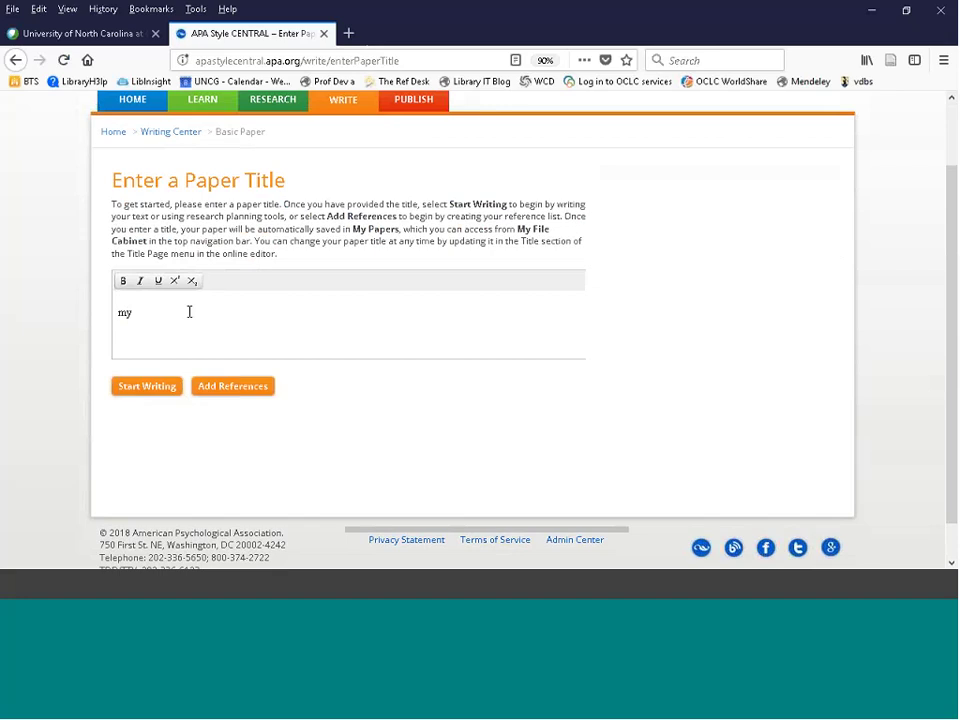
type(" wonderful research paper")
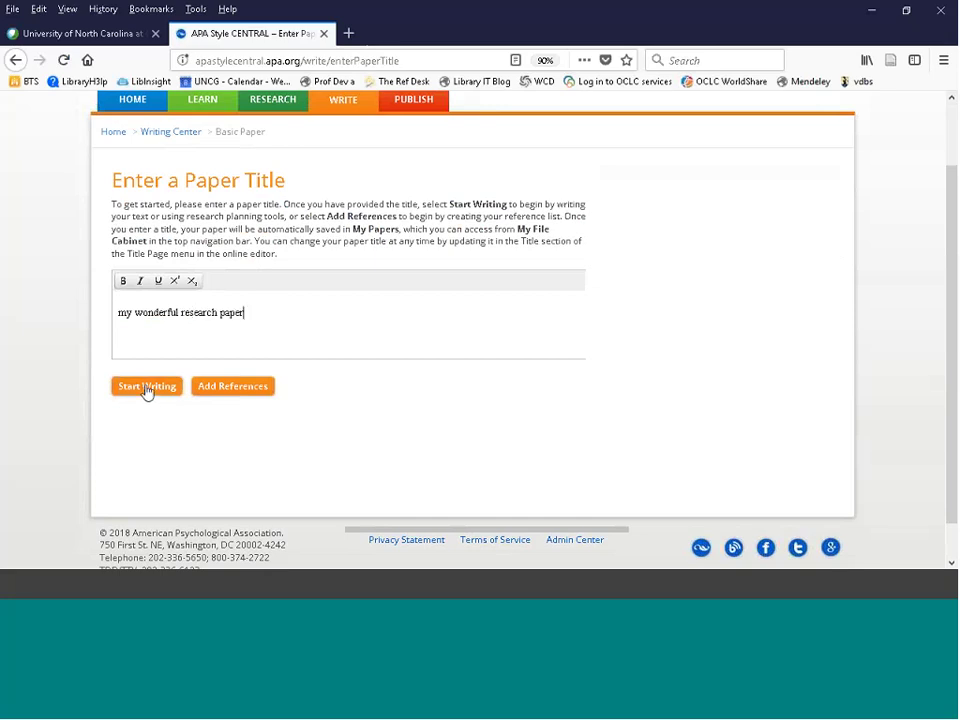
left_click(147, 389)
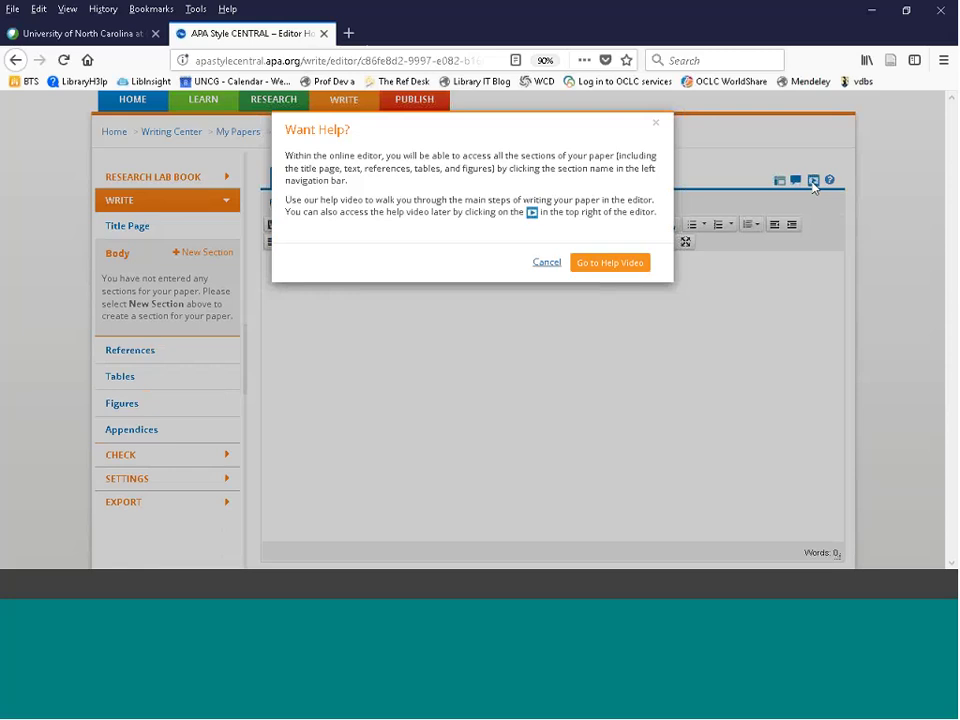
left_click(656, 124)
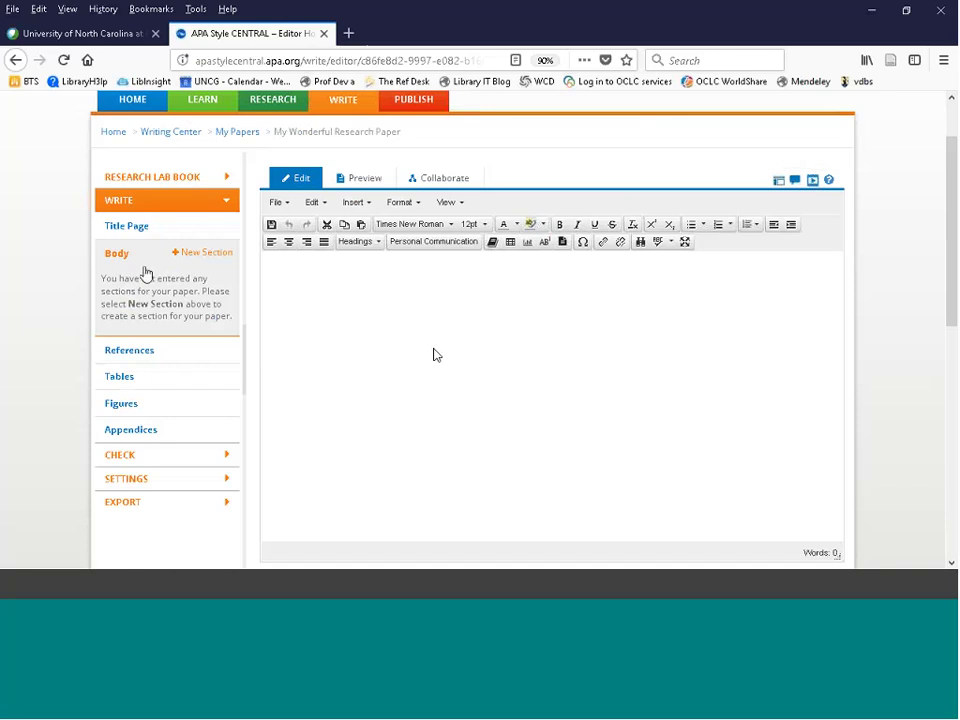
Add a new section named "Abstract" to the body of the paper.
left_click(202, 256)
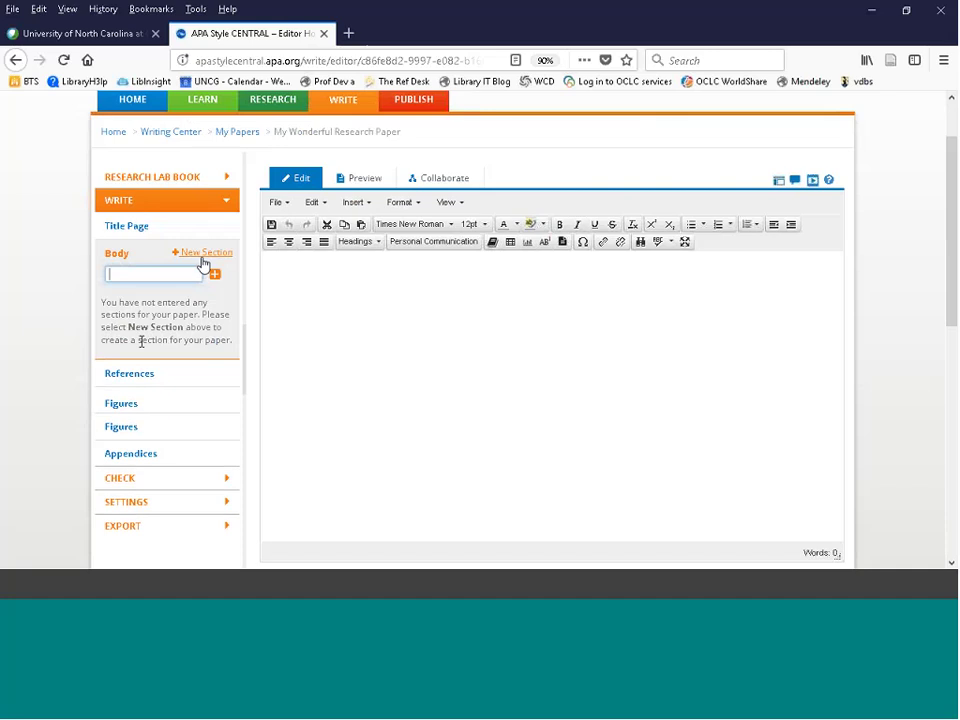
type("A bstract")
left_click(216, 277)
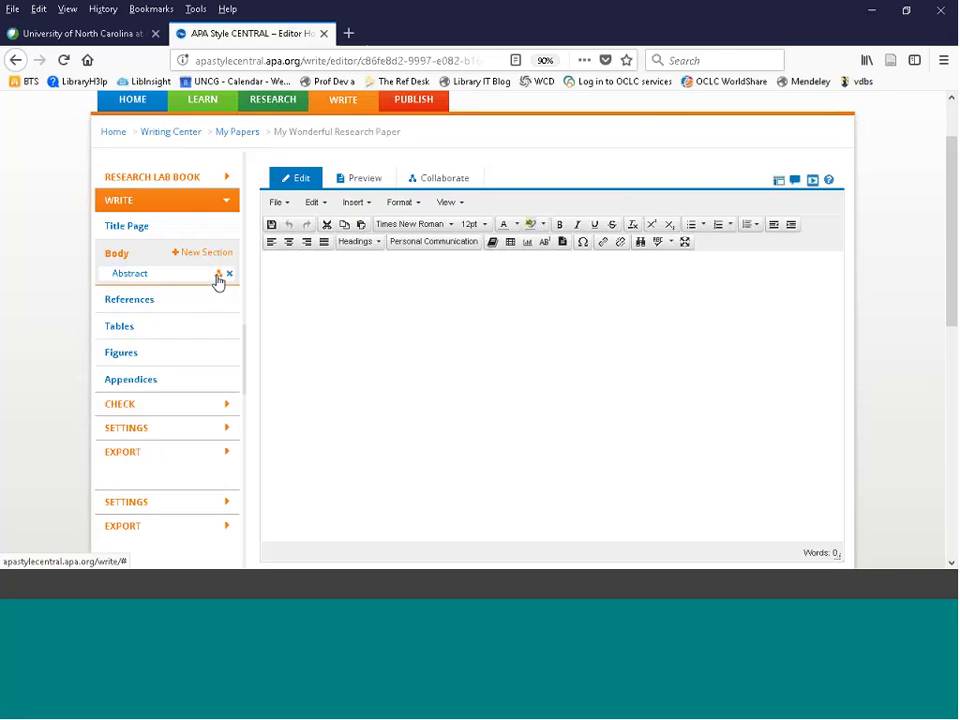
Write "This is what my paper will be about" on a new line under the Abstract heading.
left_click(617, 287)
key("Return")
type("T")
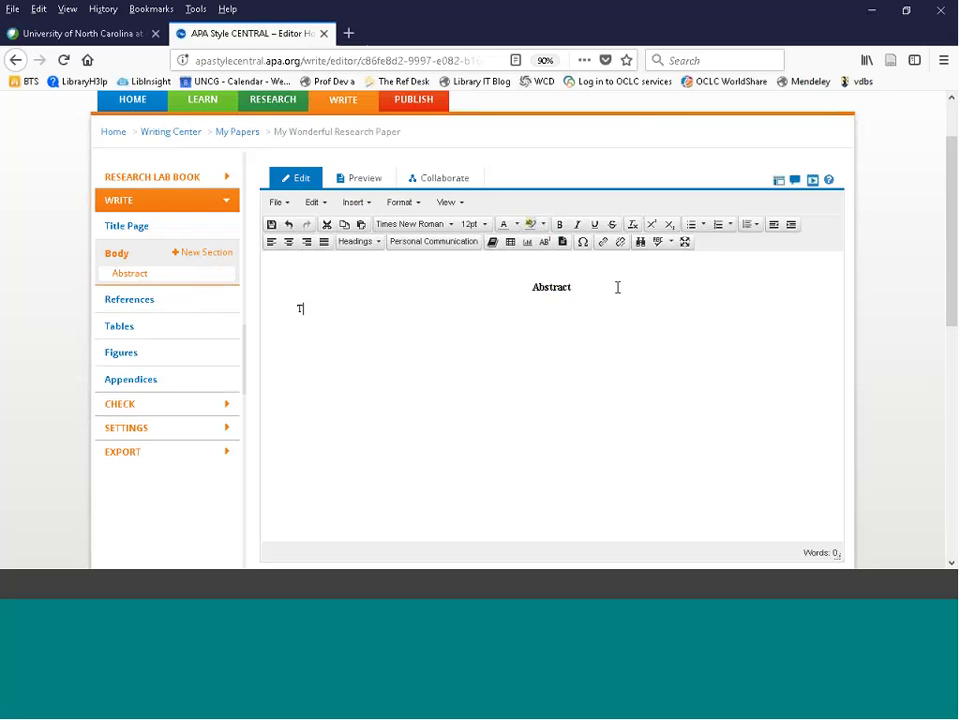
type("his is what my paper wi")
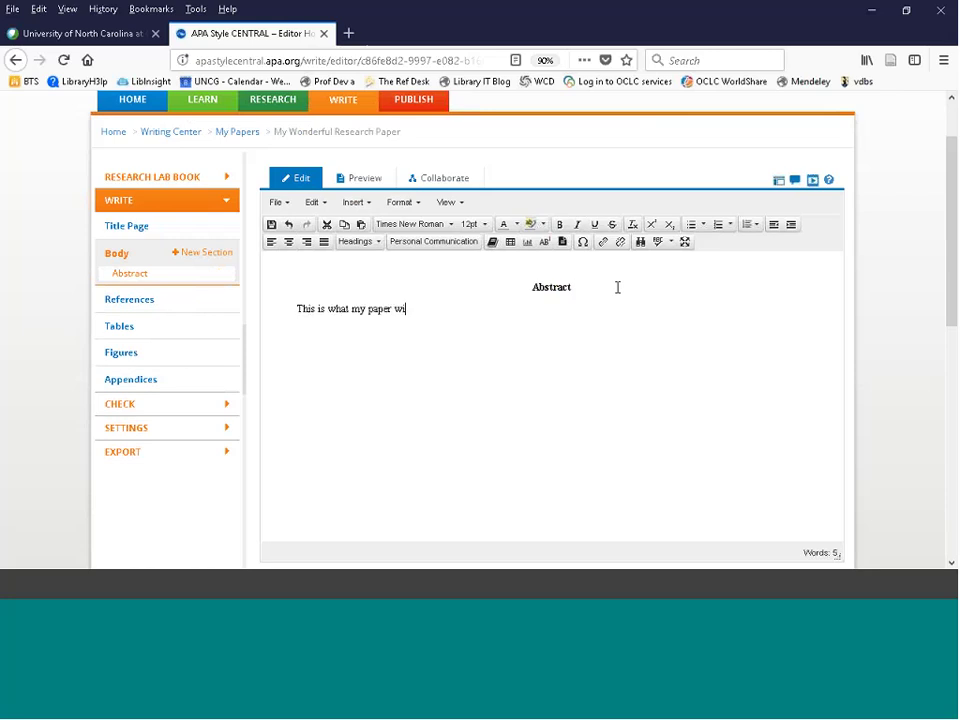
type("ll be about")
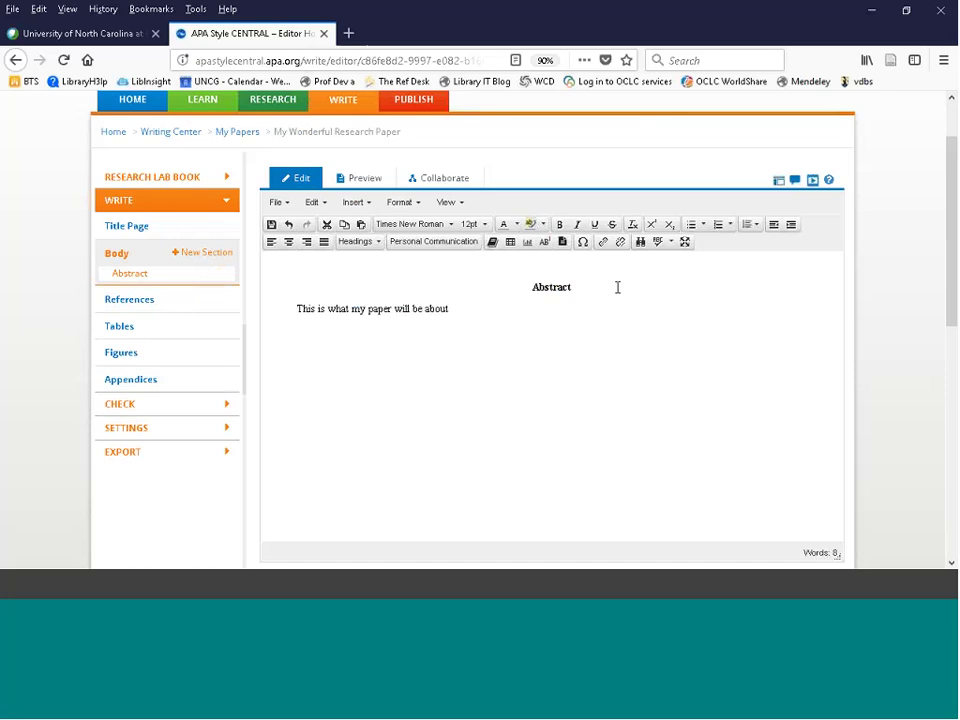
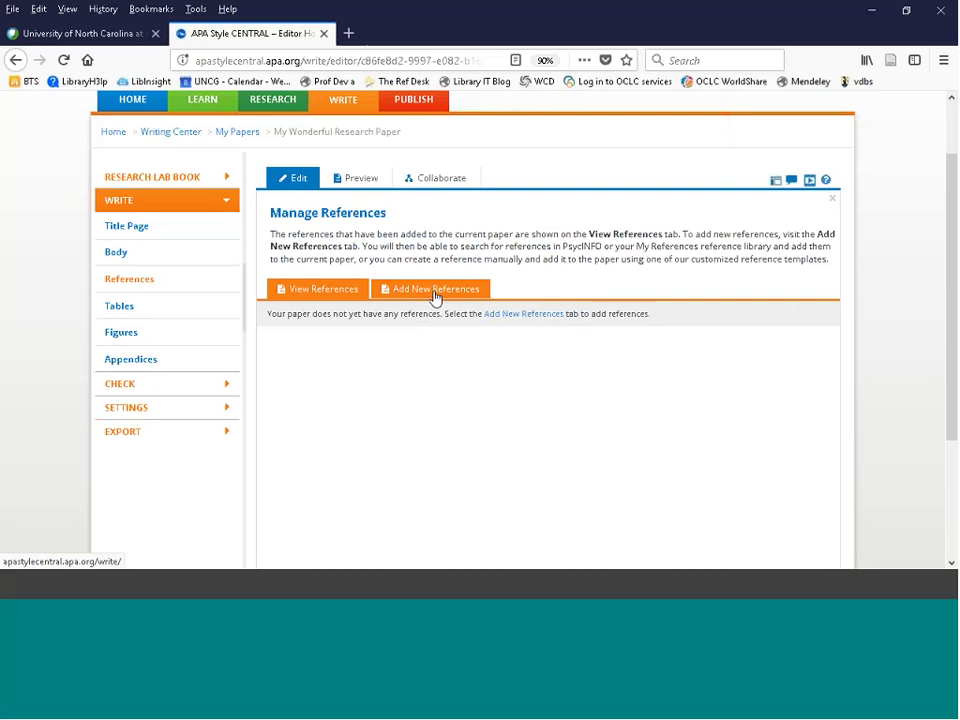
Open the options for adding new references and examine the reference search and the My References list.
left_click(434, 292)
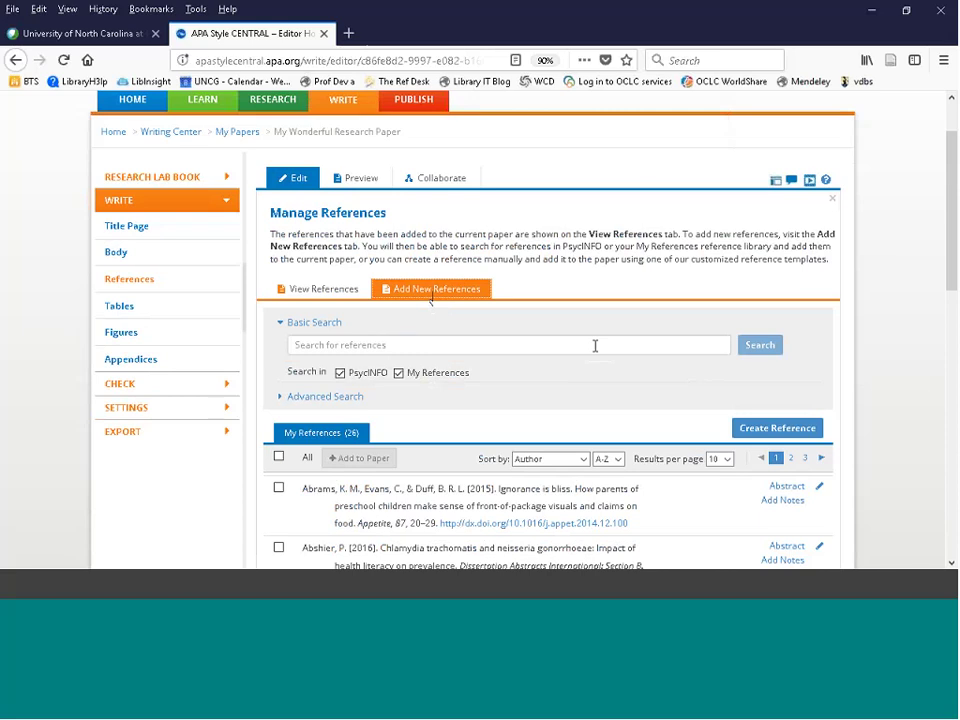
left_click(360, 344)
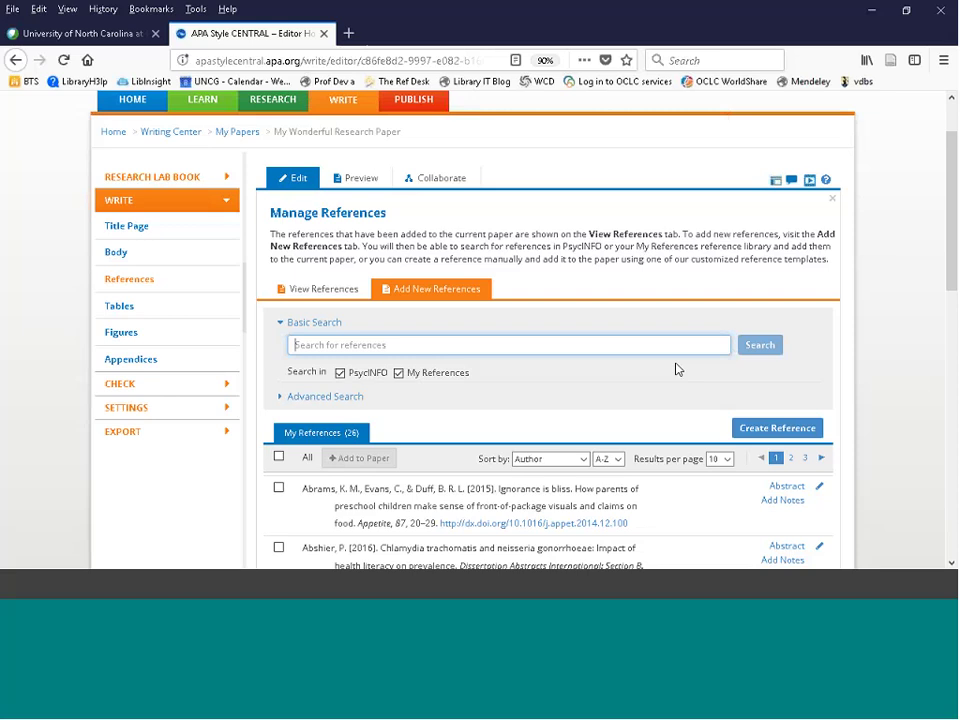
scroll(675, 370, "down", 1)
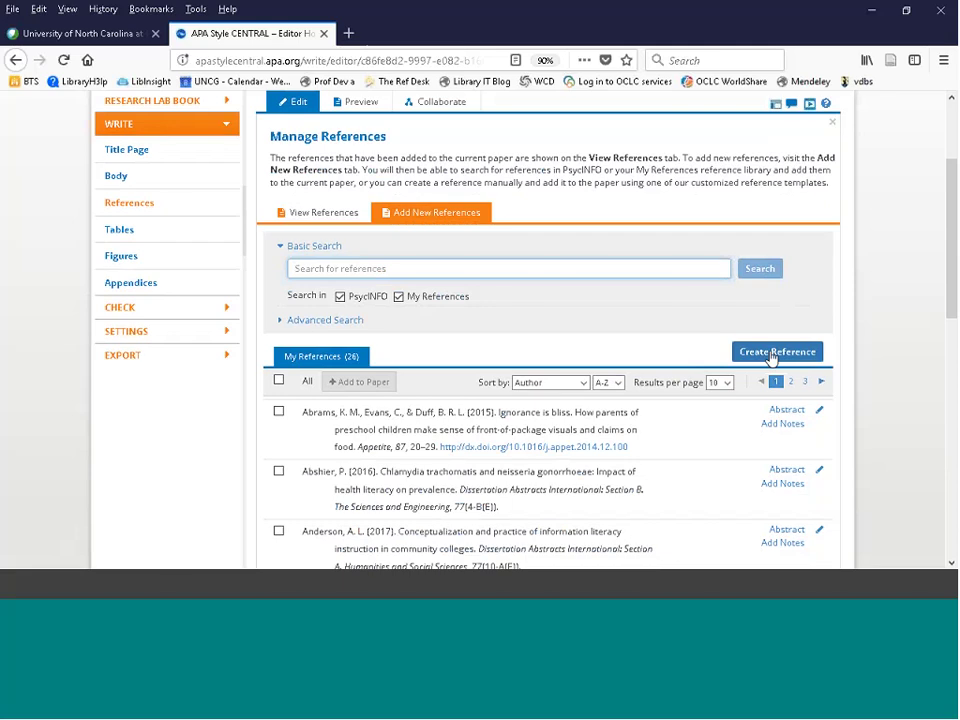
scroll(770, 358, "up", 3)
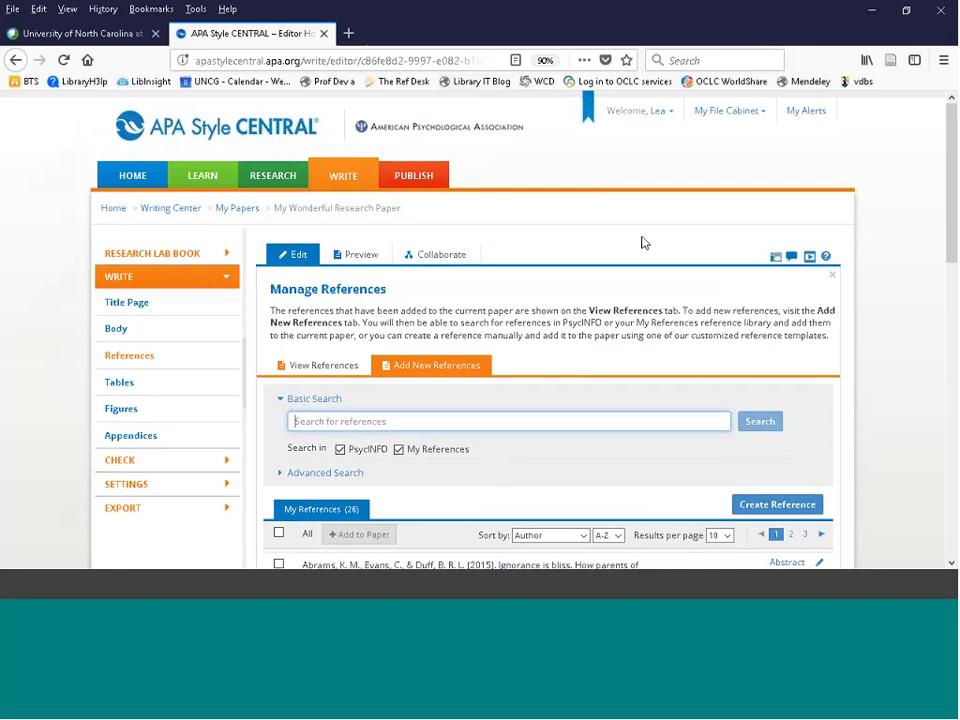
Return to the Writing Center and reopen "My Wonderful Research Paper" from the saved papers.
left_click(349, 180)
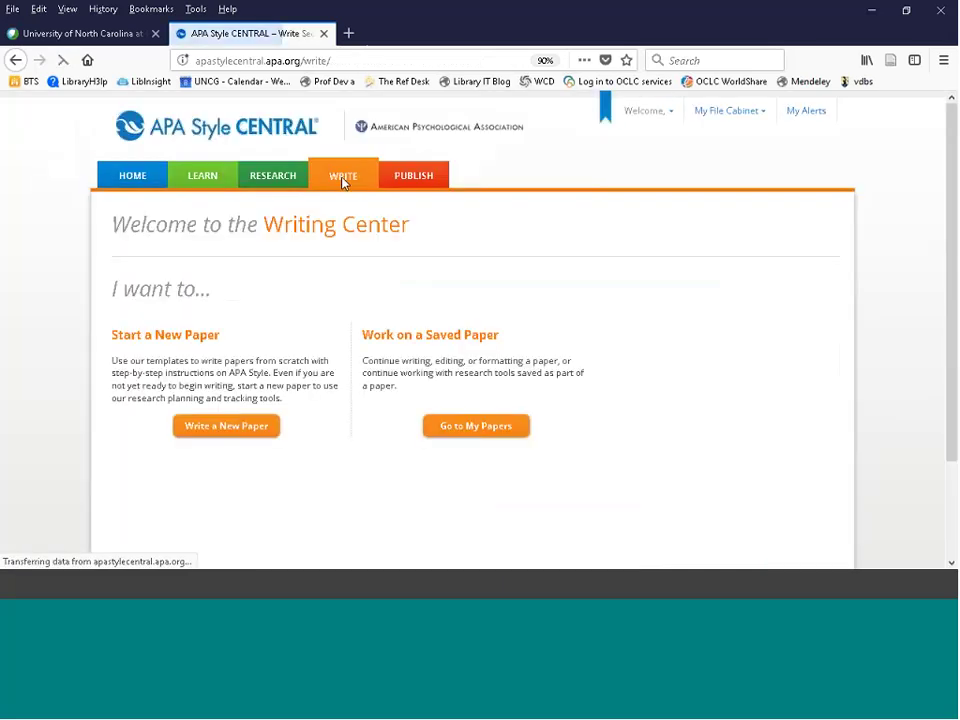
left_click(476, 427)
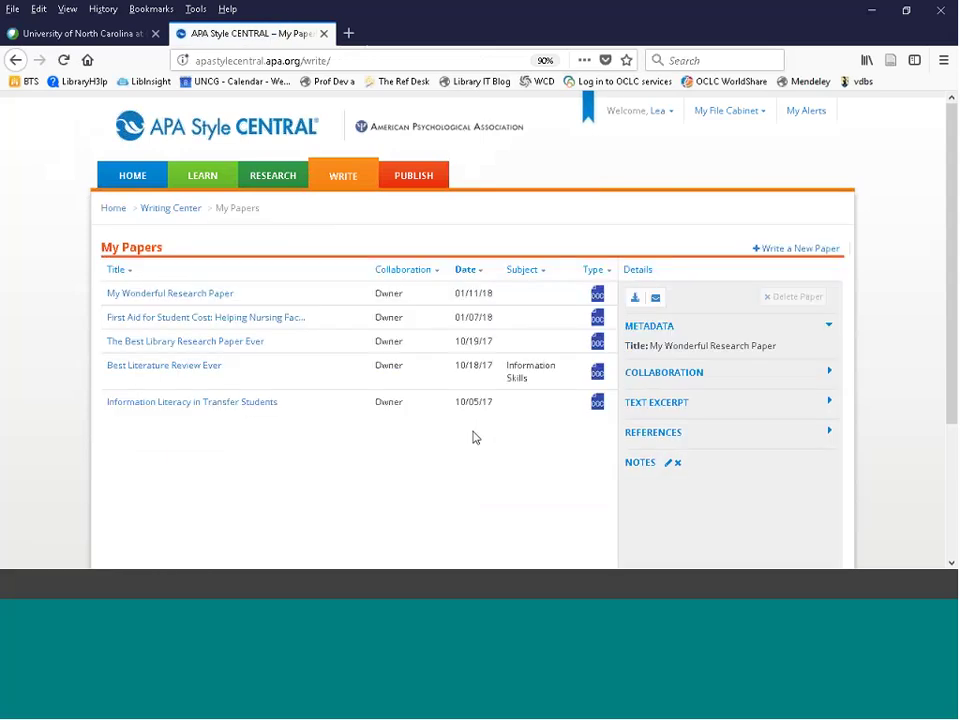
left_click(192, 294)
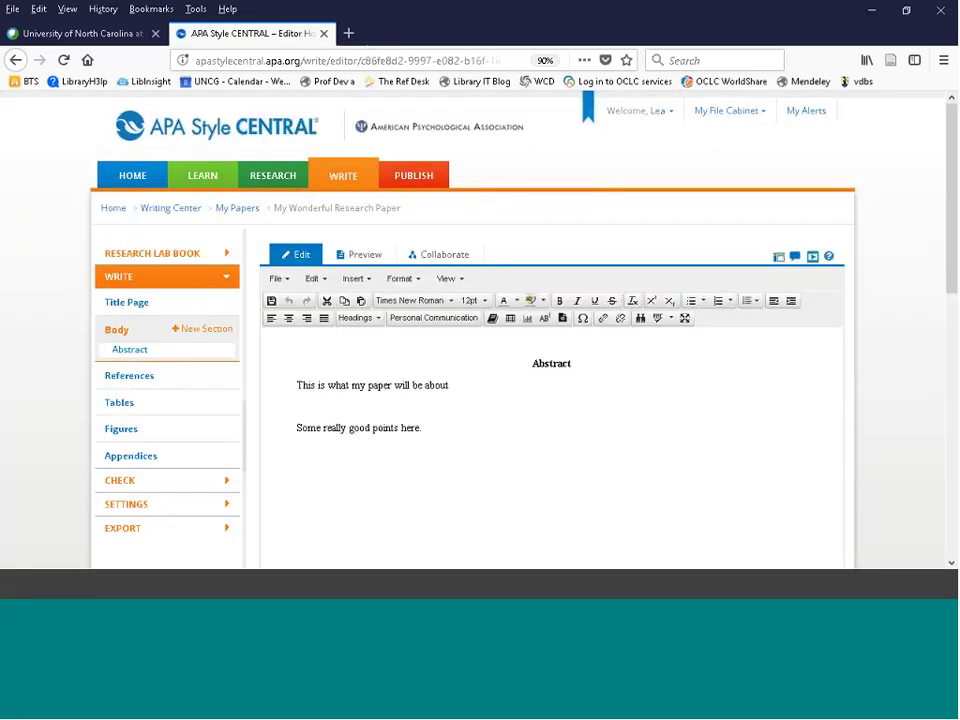
View the options for adding a new table to the paper, and show the paper's checking tools.
scroll(739, 446, "down", 2)
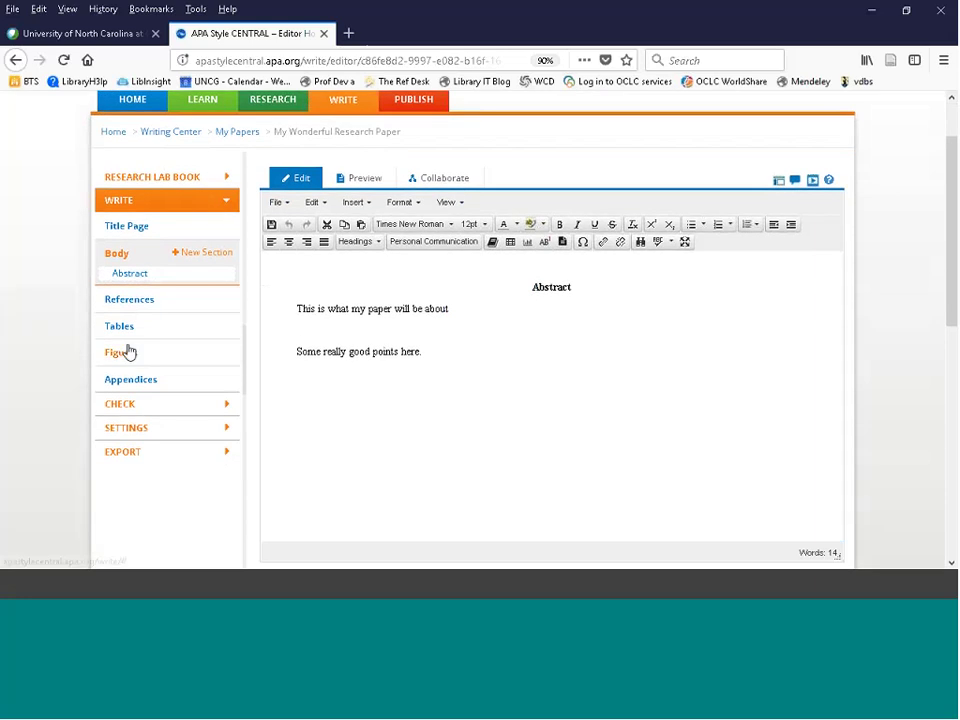
left_click(121, 330)
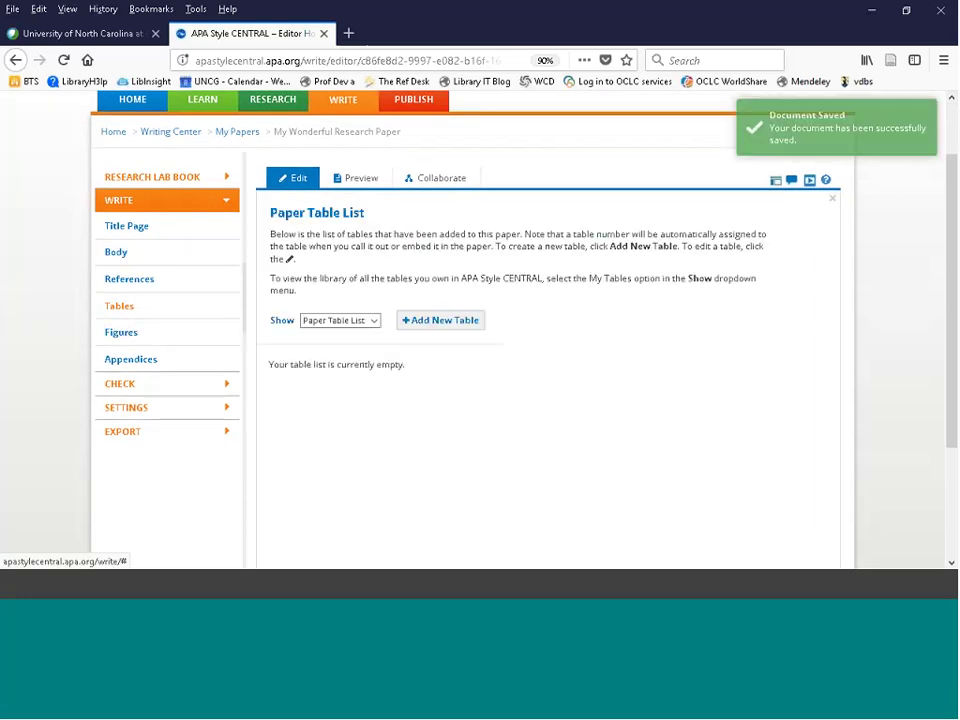
left_click(437, 322)
left_click(302, 302)
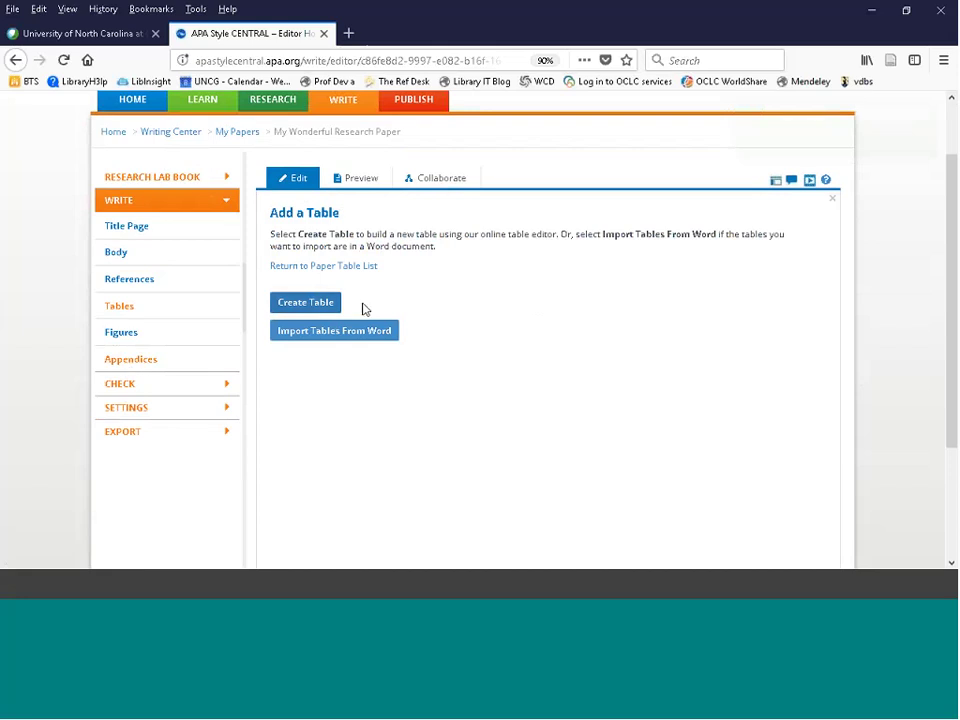
left_click(124, 386)
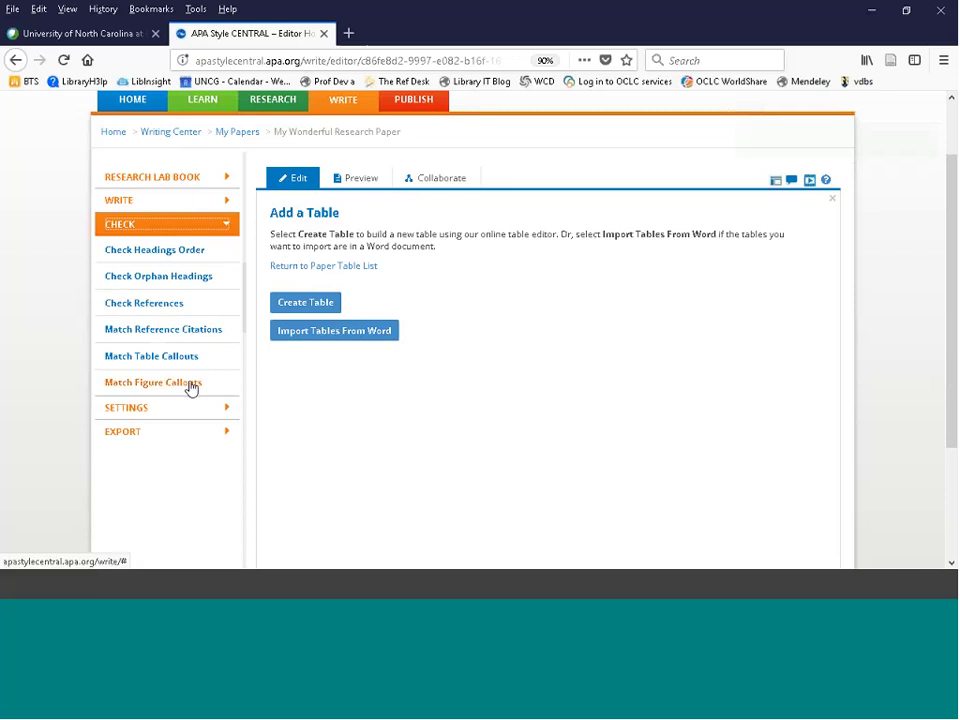
Show the paper's settings options for font, line spacing and page layout, and its email and download export options.
left_click(148, 410)
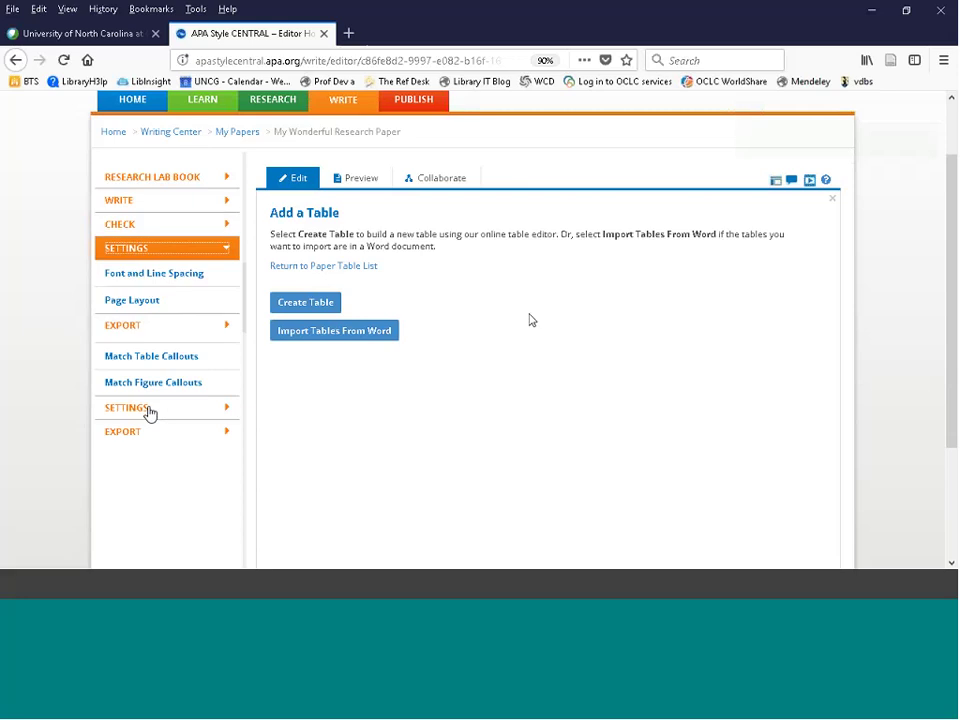
left_click(130, 327)
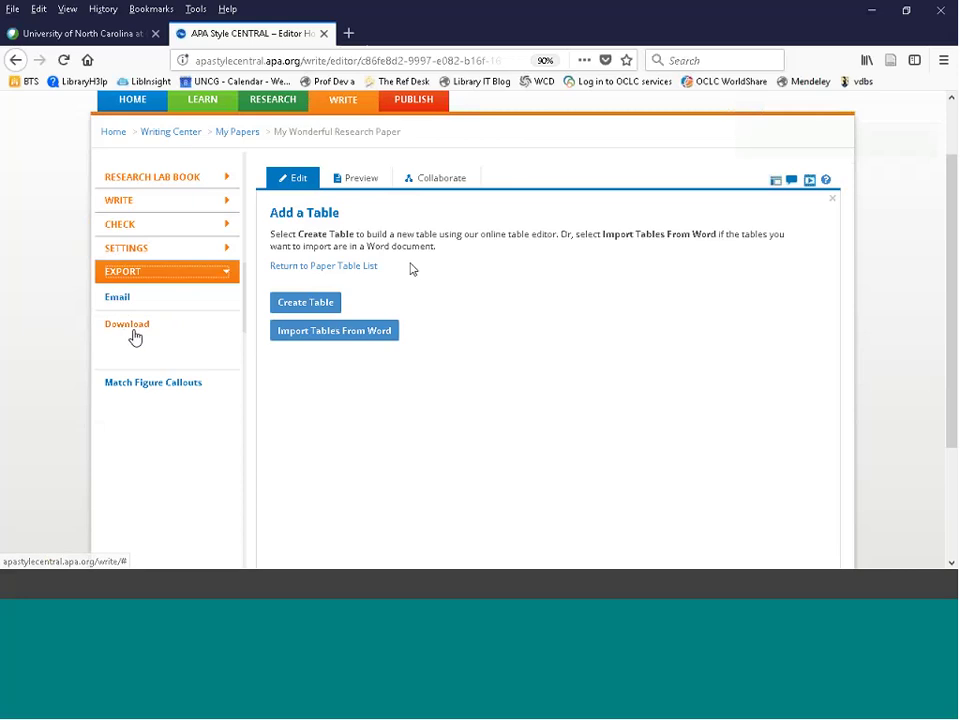
left_click(133, 336)
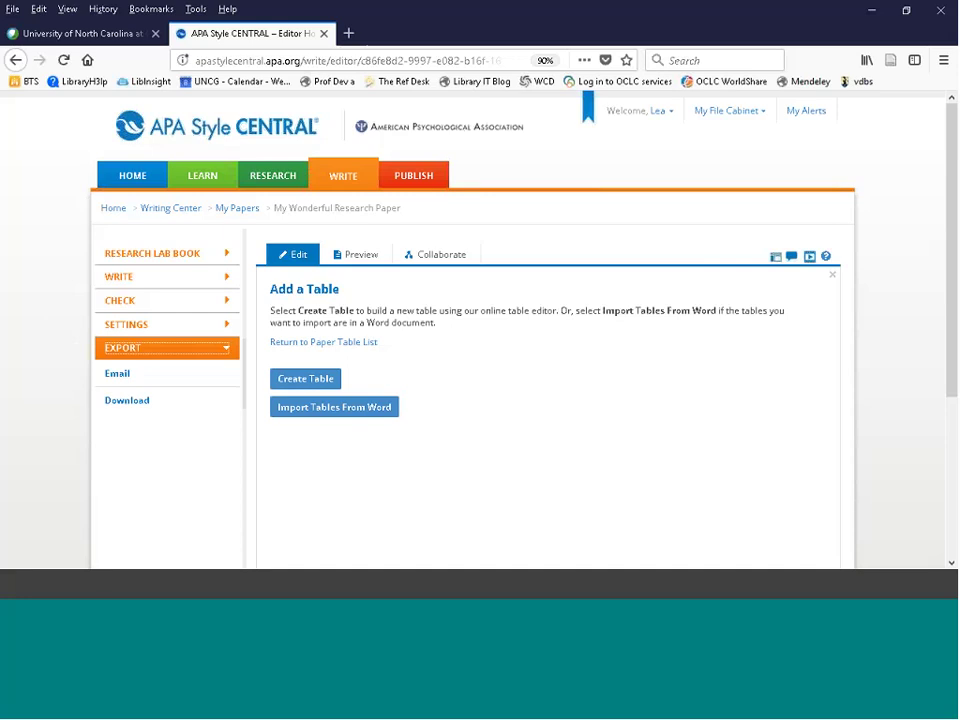
Preview the paper through page 2, and show its Write sections and Research Lab Book tools.
left_click(358, 256)
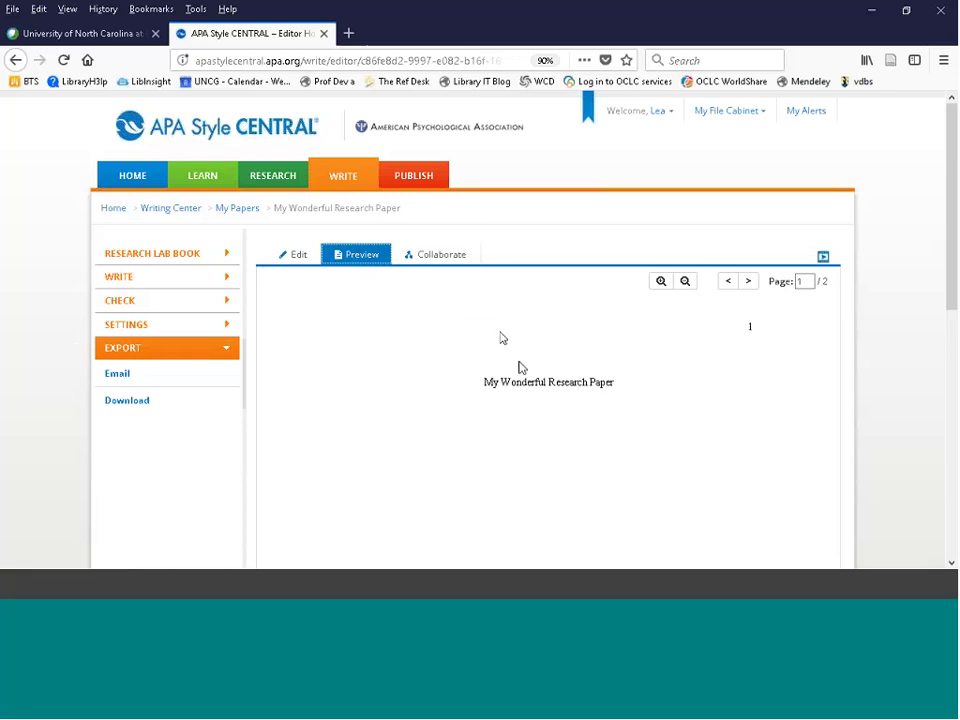
left_click(749, 284)
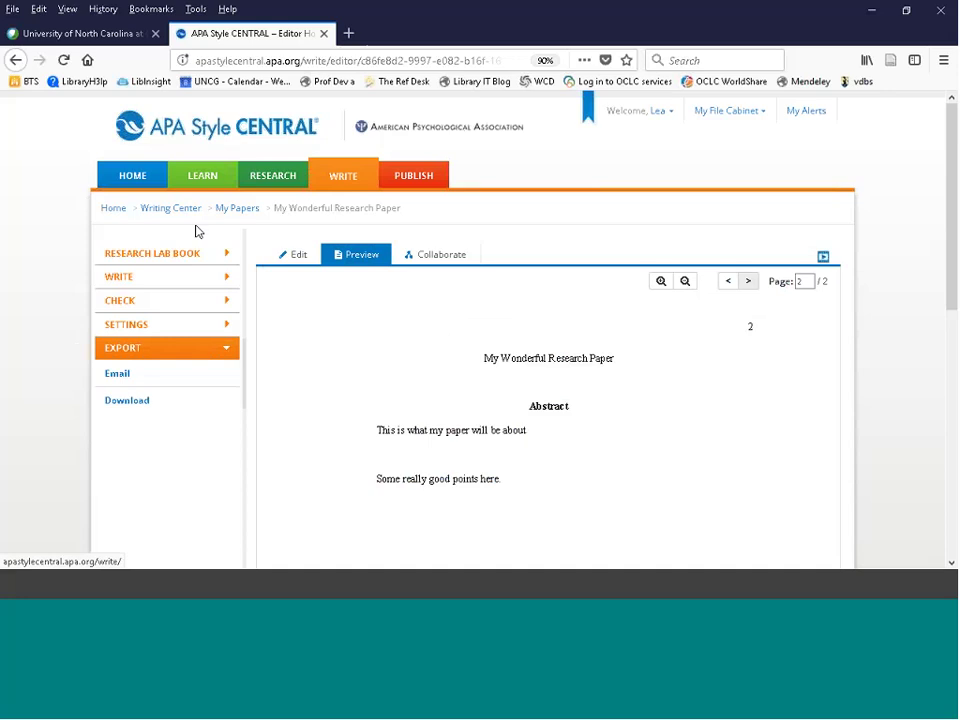
left_click(124, 282)
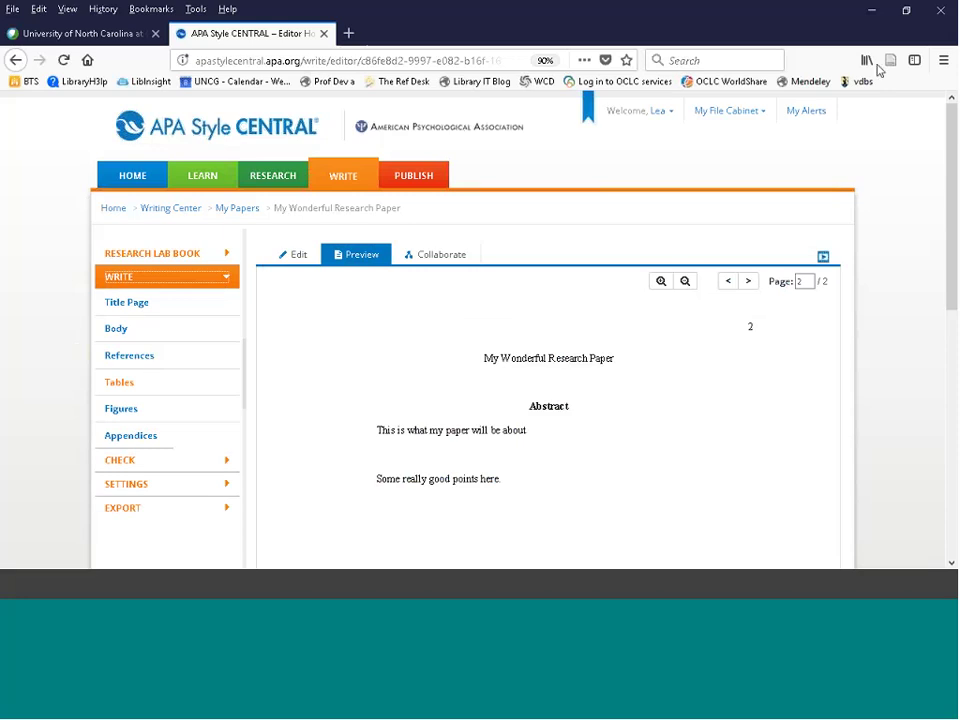
scroll(953, 473, "down", 1)
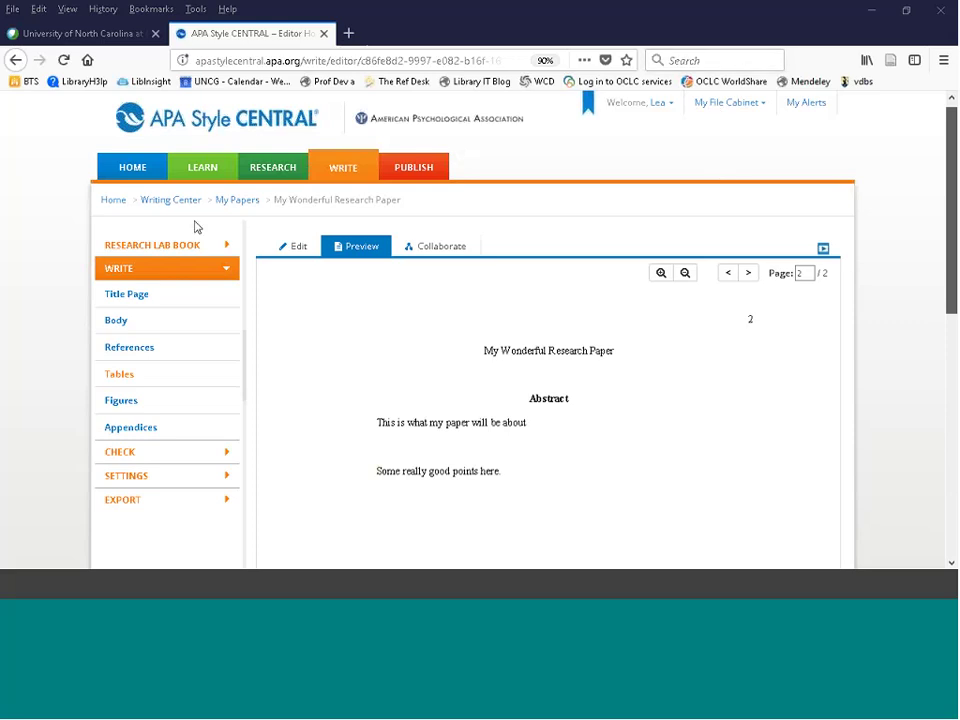
left_click(179, 251)
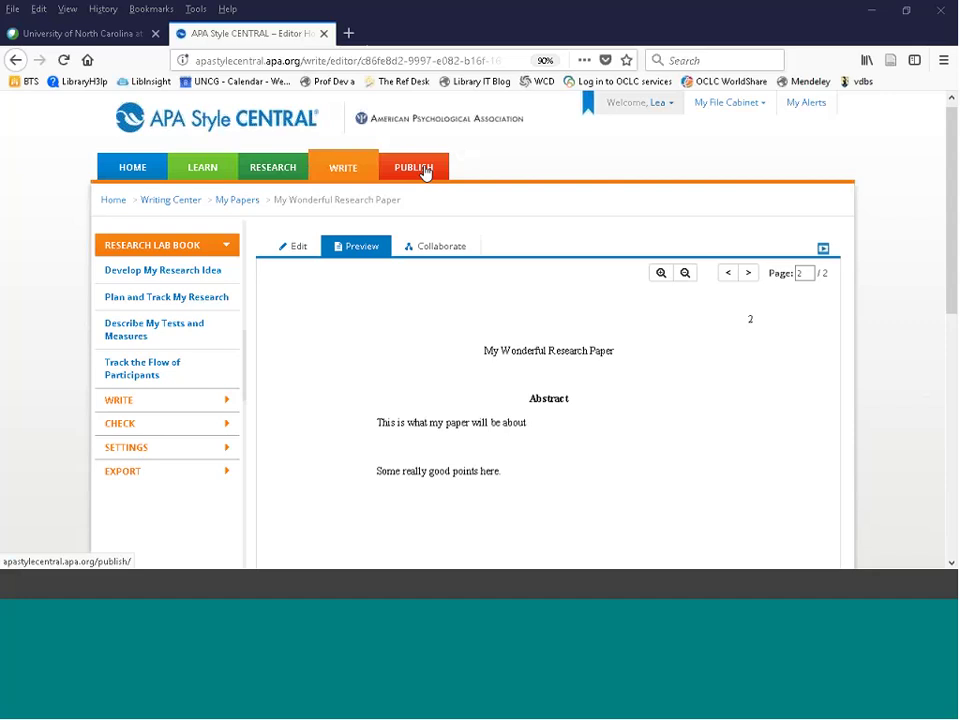
scroll(550, 200, "up", 1)
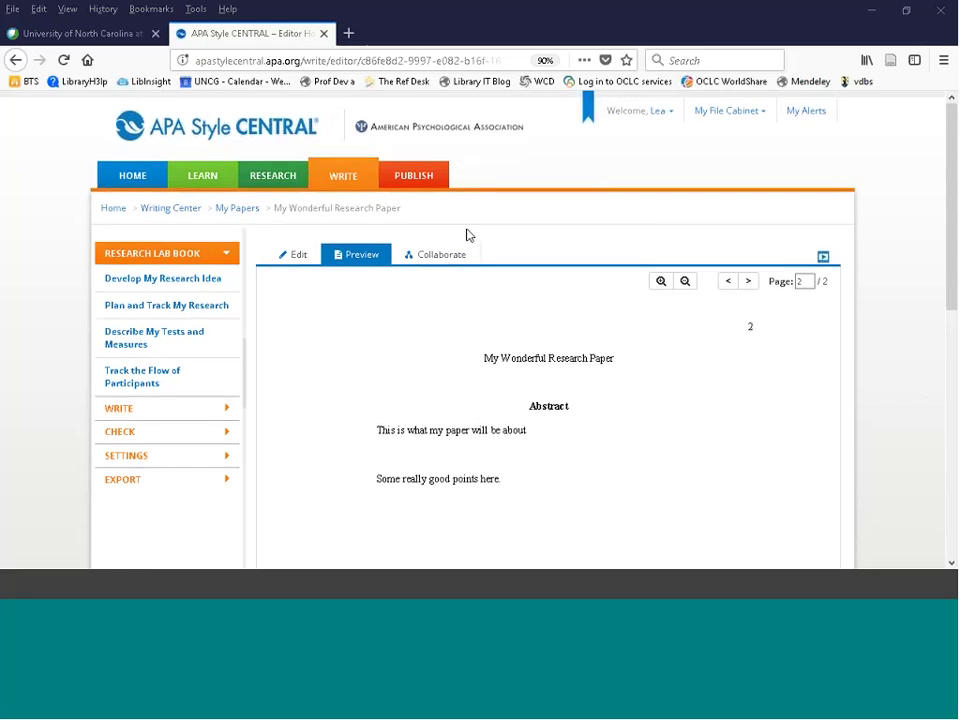
Open the Publishing Center and go to its advanced journal search.
left_click(420, 182)
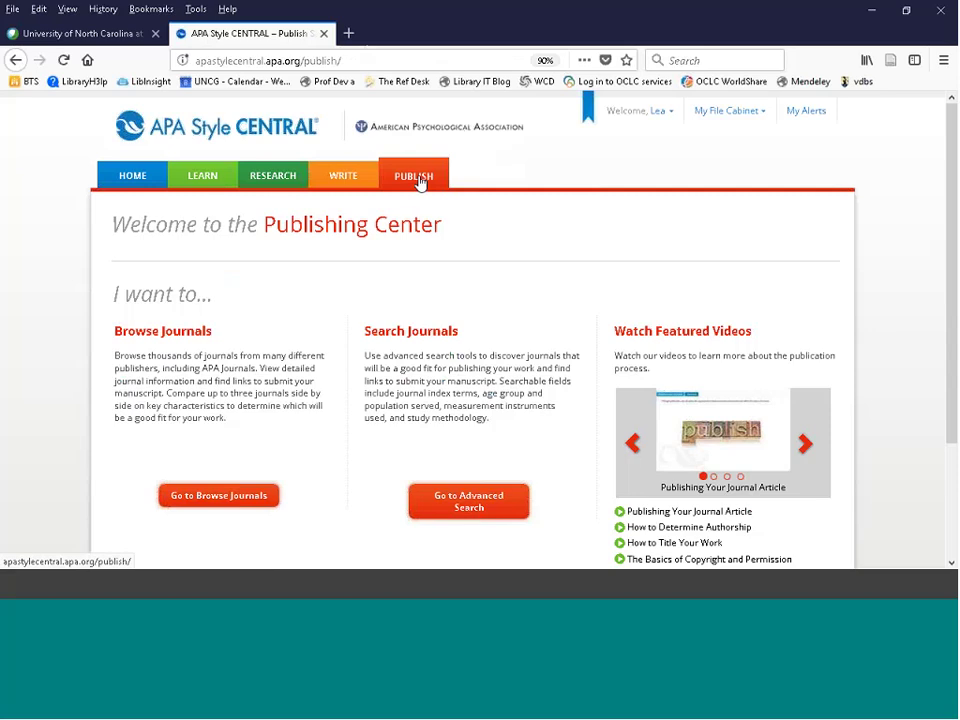
scroll(737, 198, "down", 1)
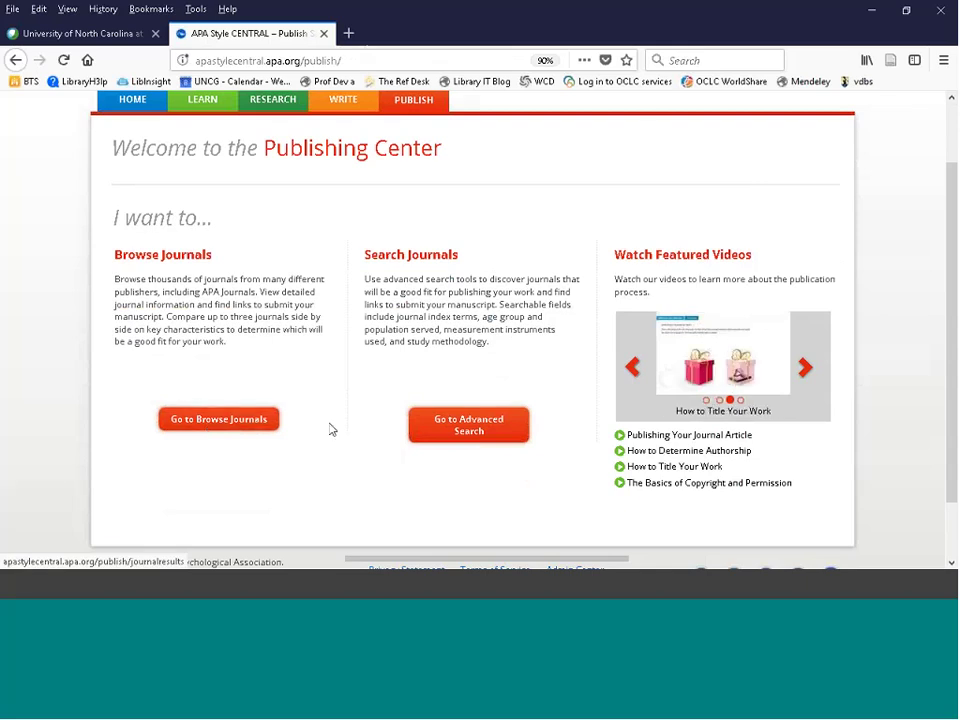
left_click(468, 429)
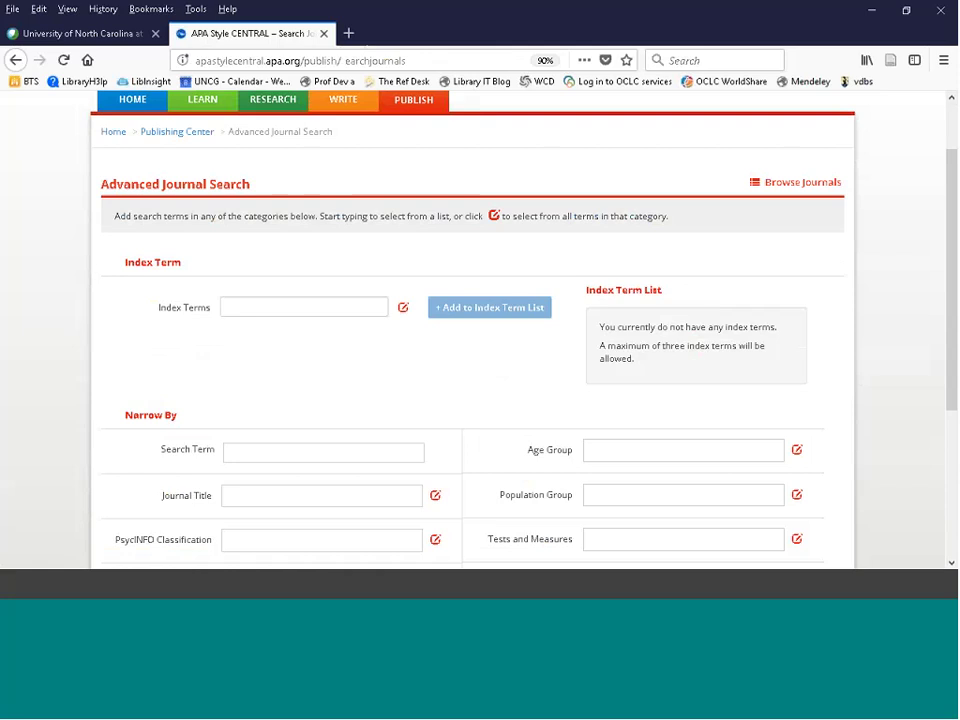
scroll(437, 411, "down", 3)
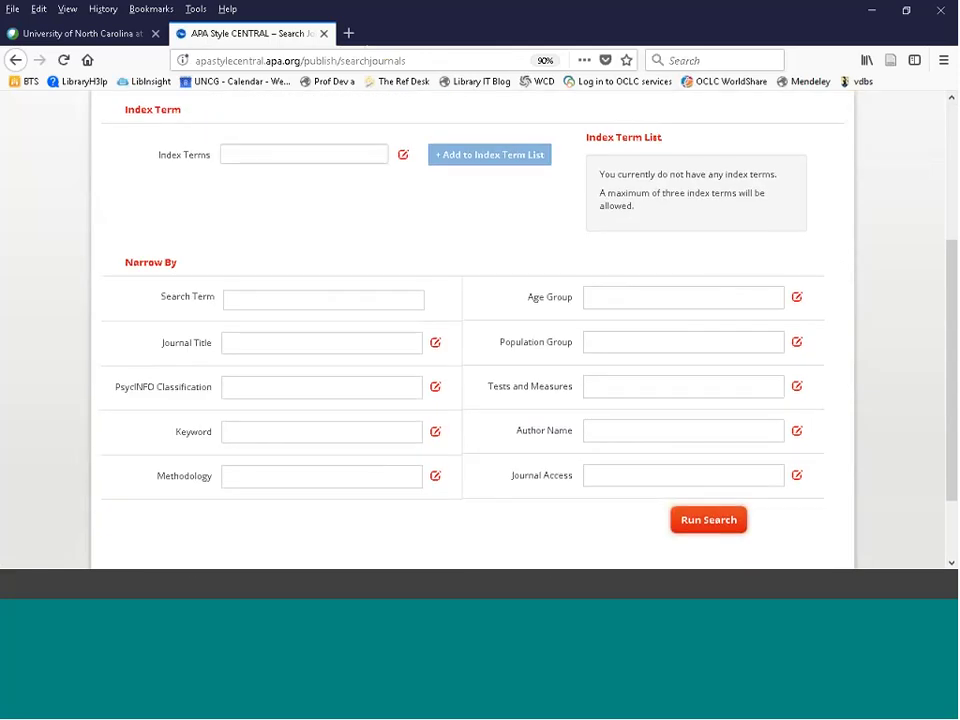
Search the journals using "information literacy" as the search term.
left_click(632, 394)
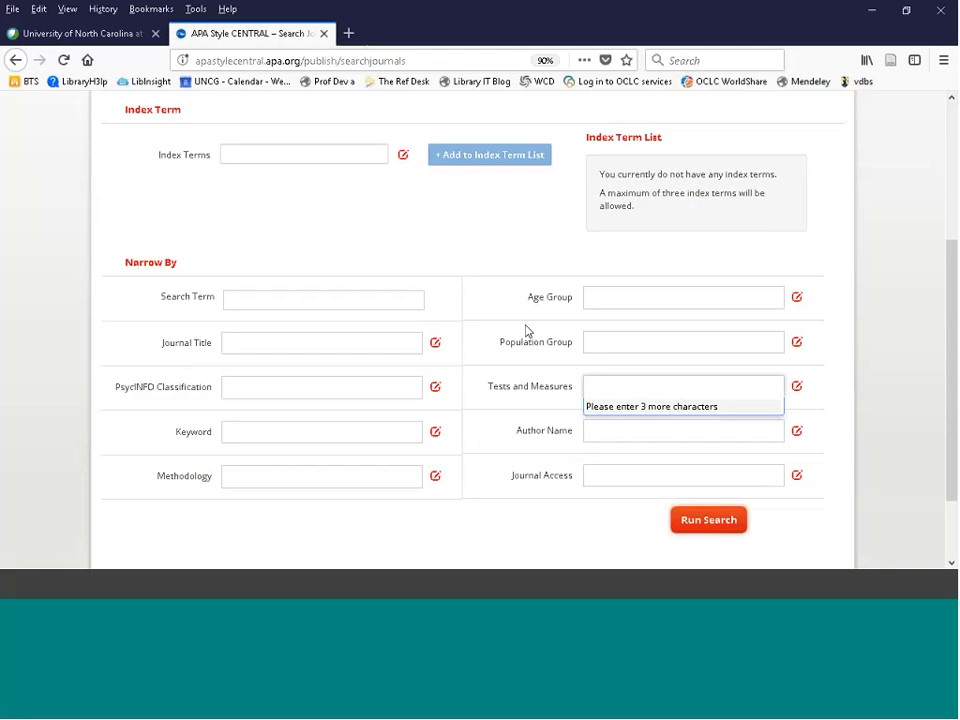
left_click(260, 307)
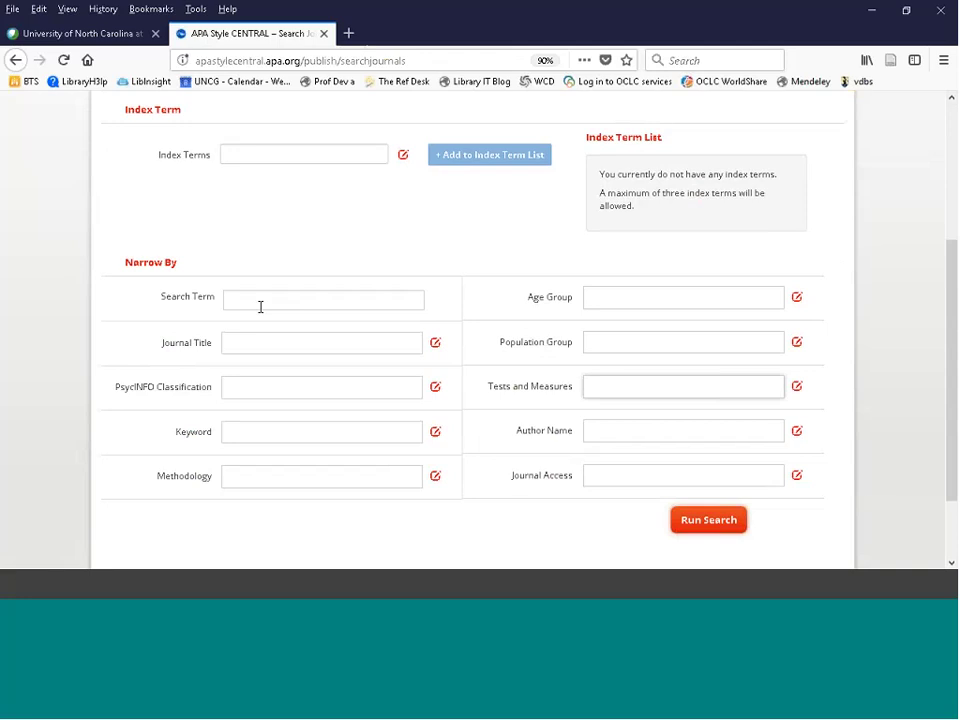
left_click(253, 301)
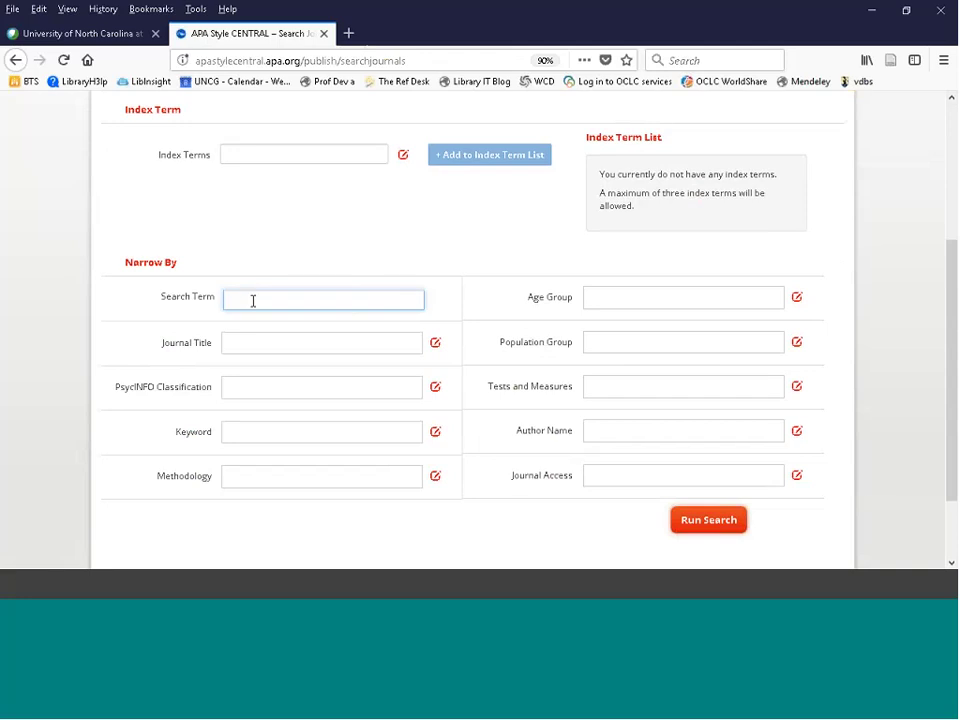
type("eti")
type("on literac")
type("y")
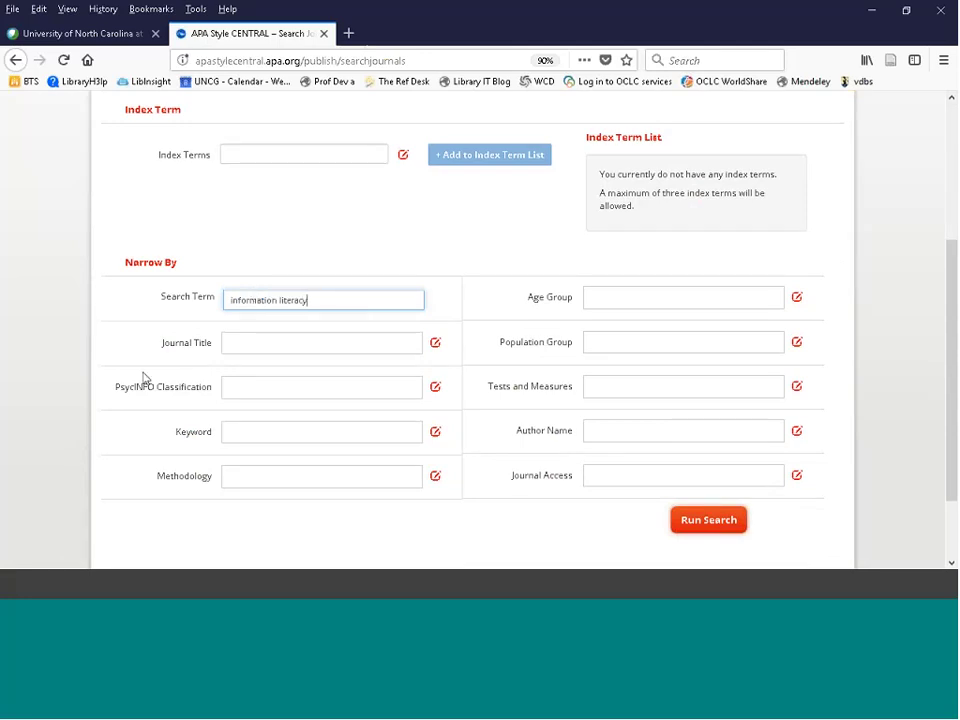
left_click(716, 523)
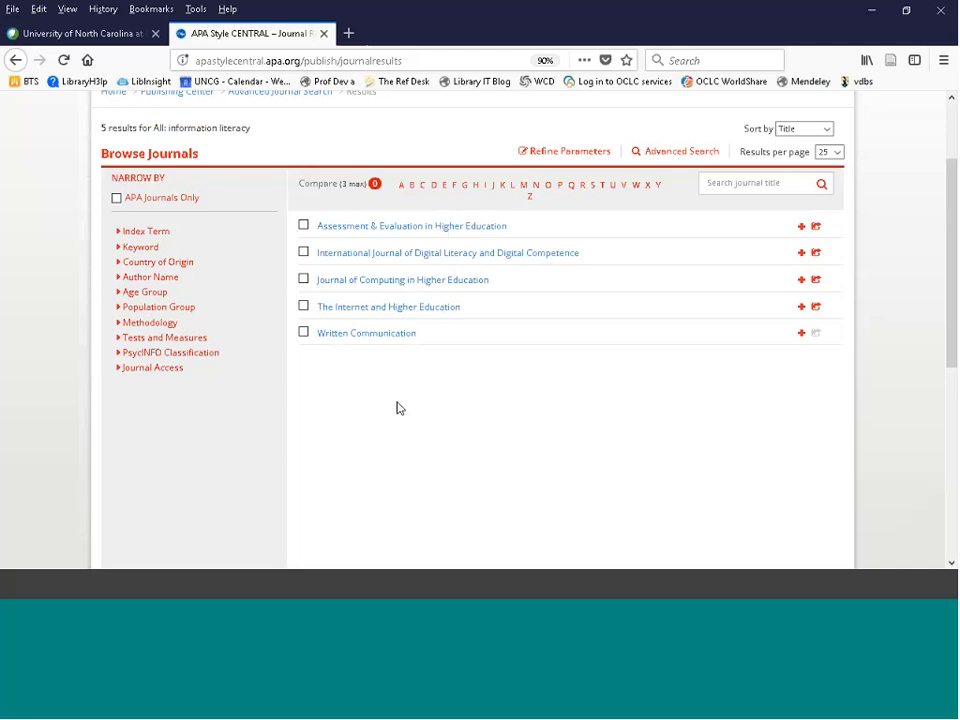
Open the details of Assessment & Evaluation in Higher Education and examine its description and article statistics.
left_click(382, 230)
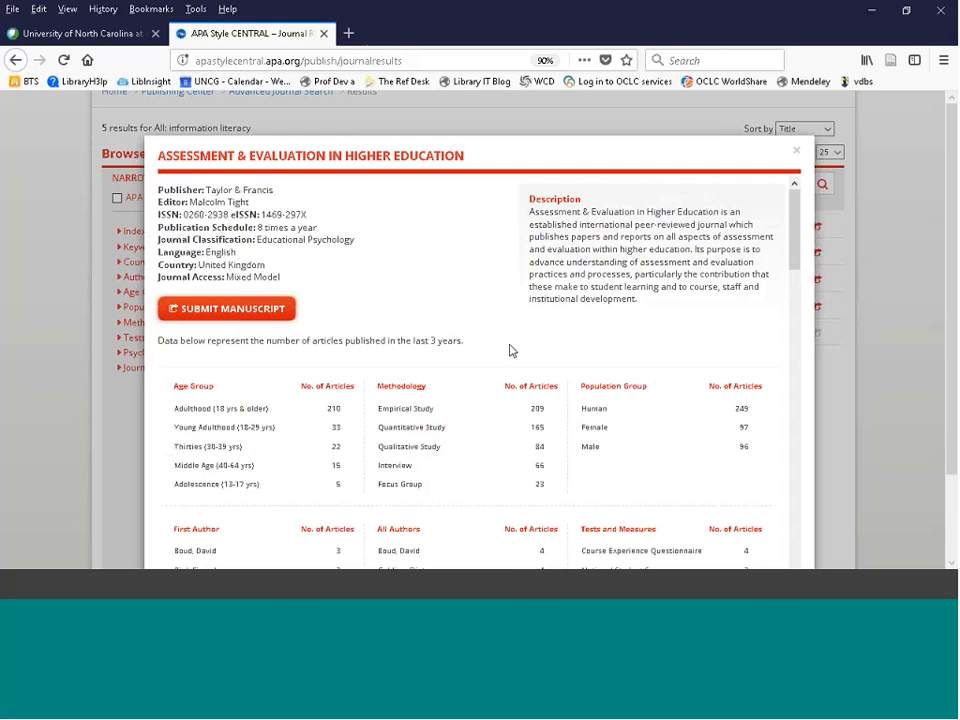
scroll(467, 370, "down", 3)
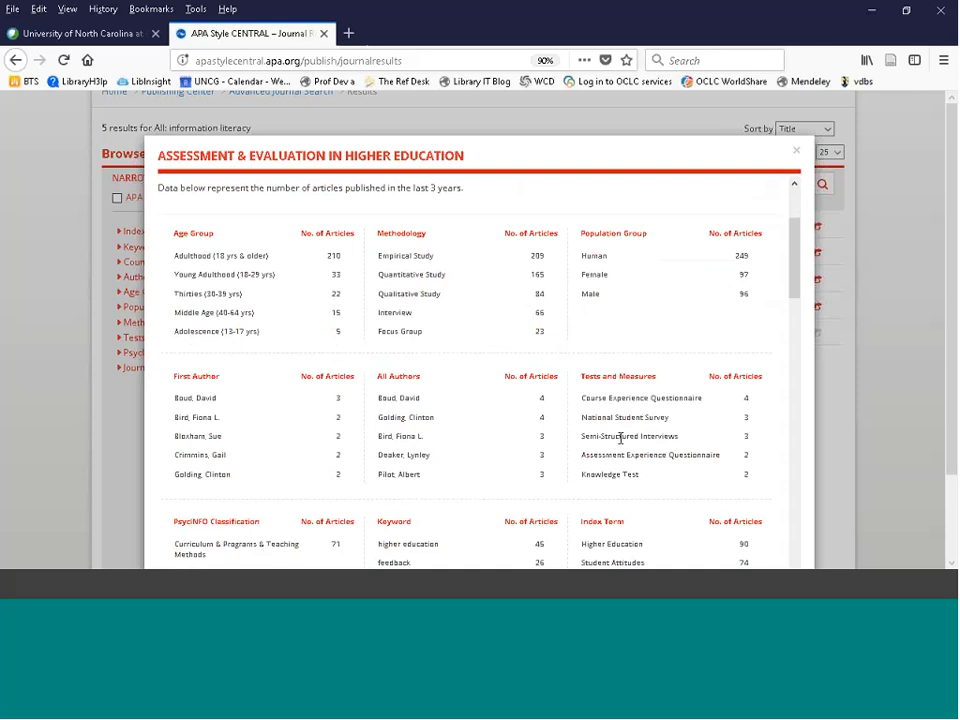
scroll(620, 438, "down", 1)
scroll(633, 465, "down", 1)
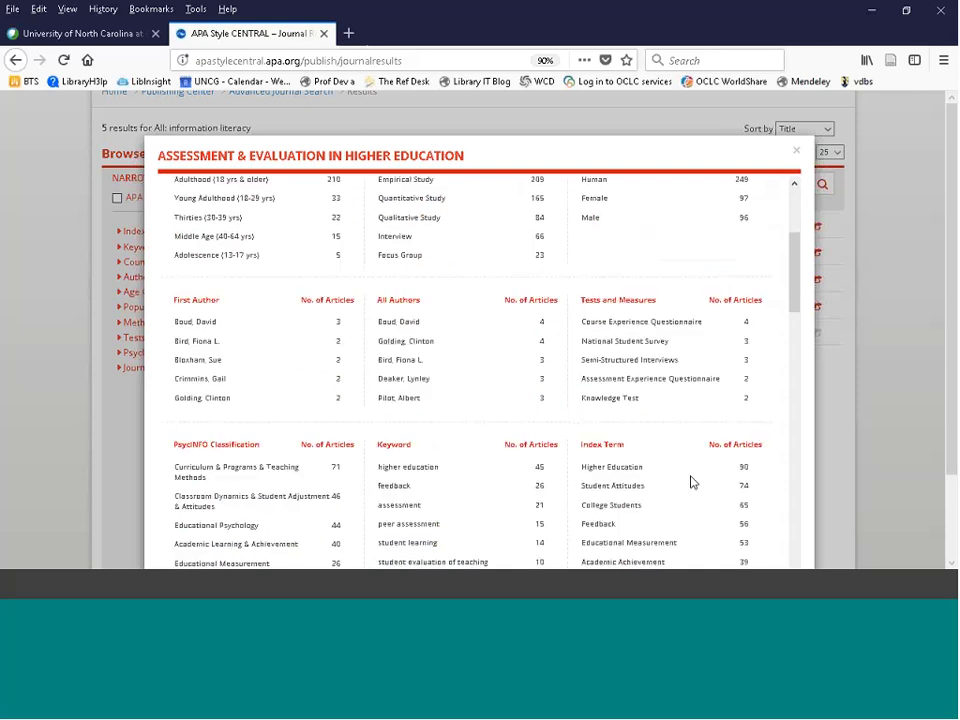
scroll(692, 482, "down", 3)
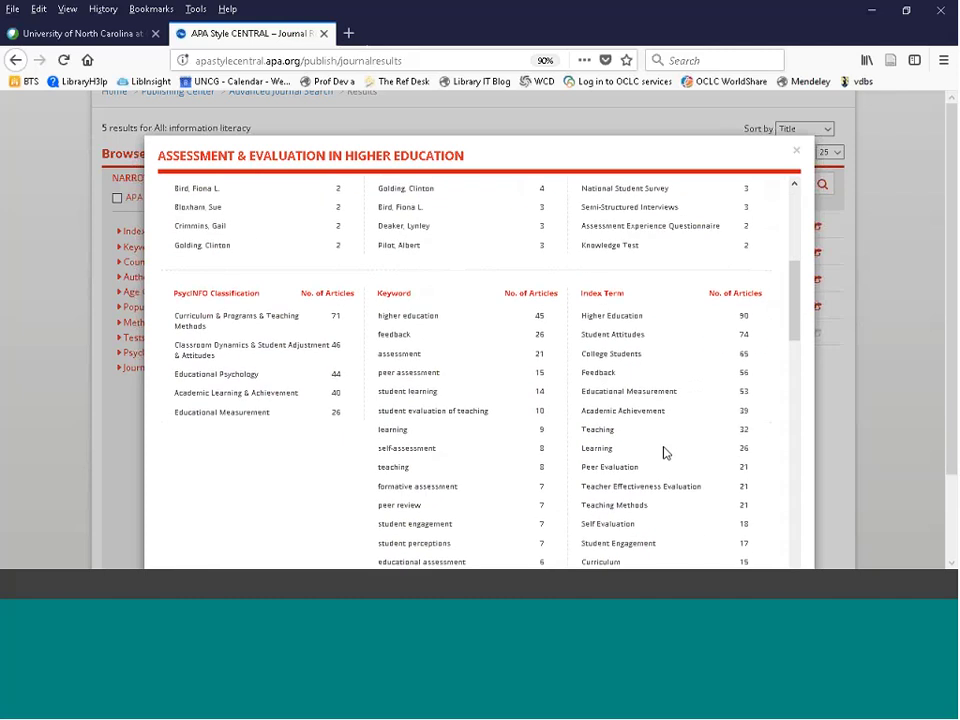
scroll(663, 453, "up", 5)
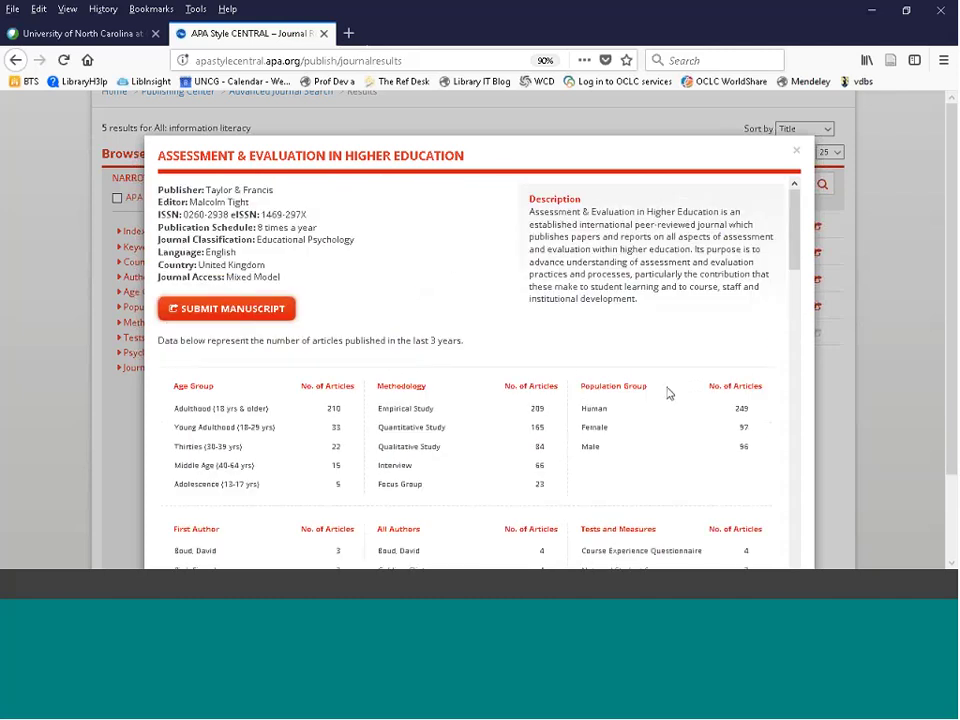
Start a manuscript submission for the journal and dismiss the publisher site notice to return to the search results.
left_click(227, 312)
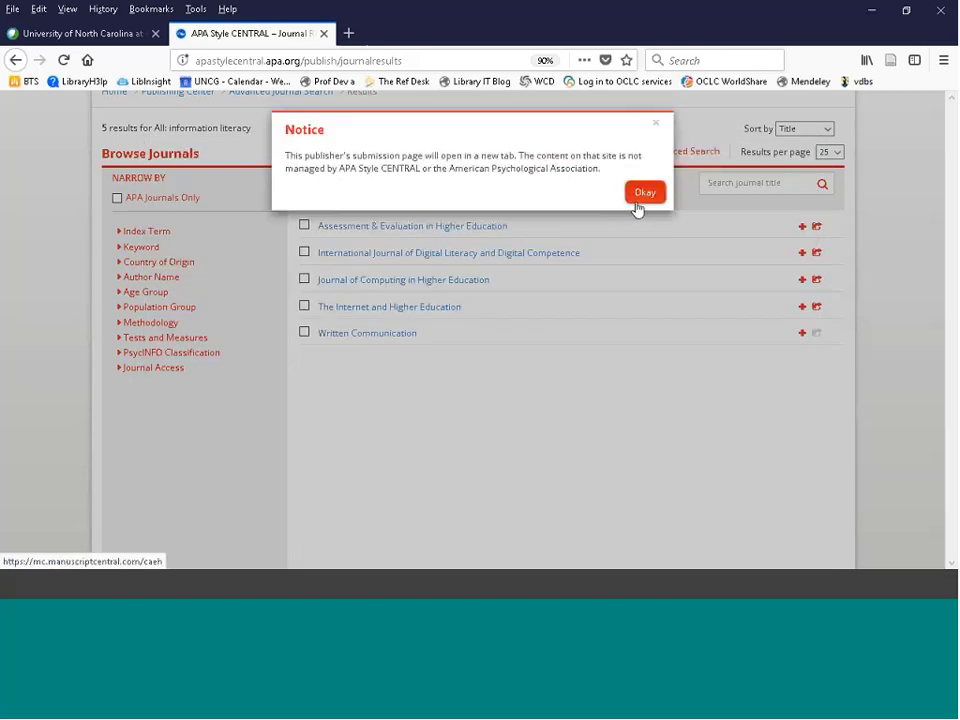
left_click(656, 127)
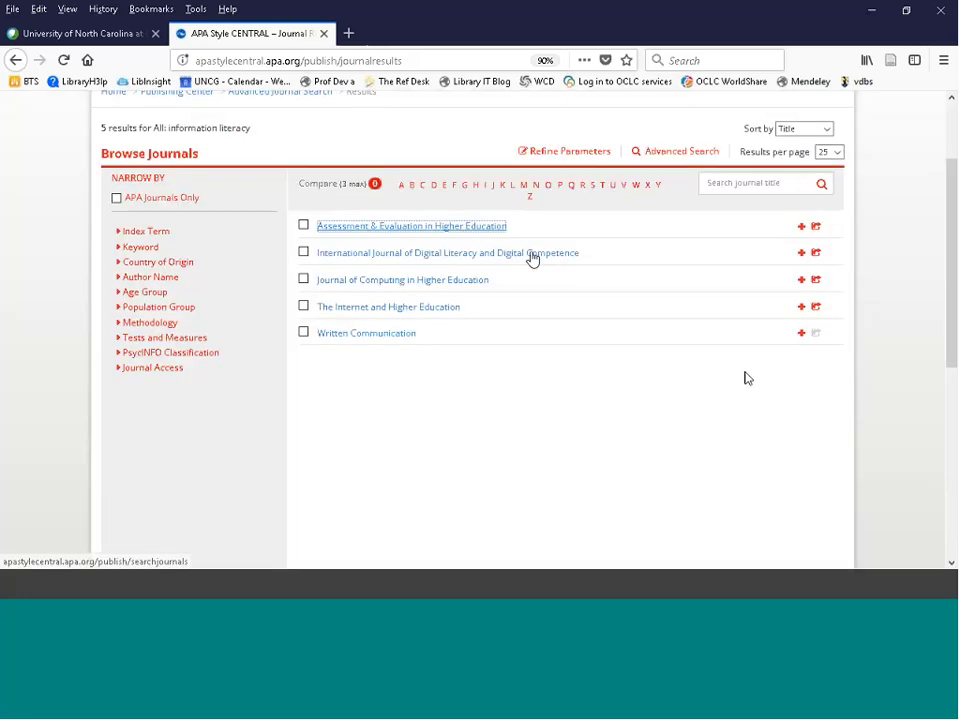
scroll(505, 274, "up", 2)
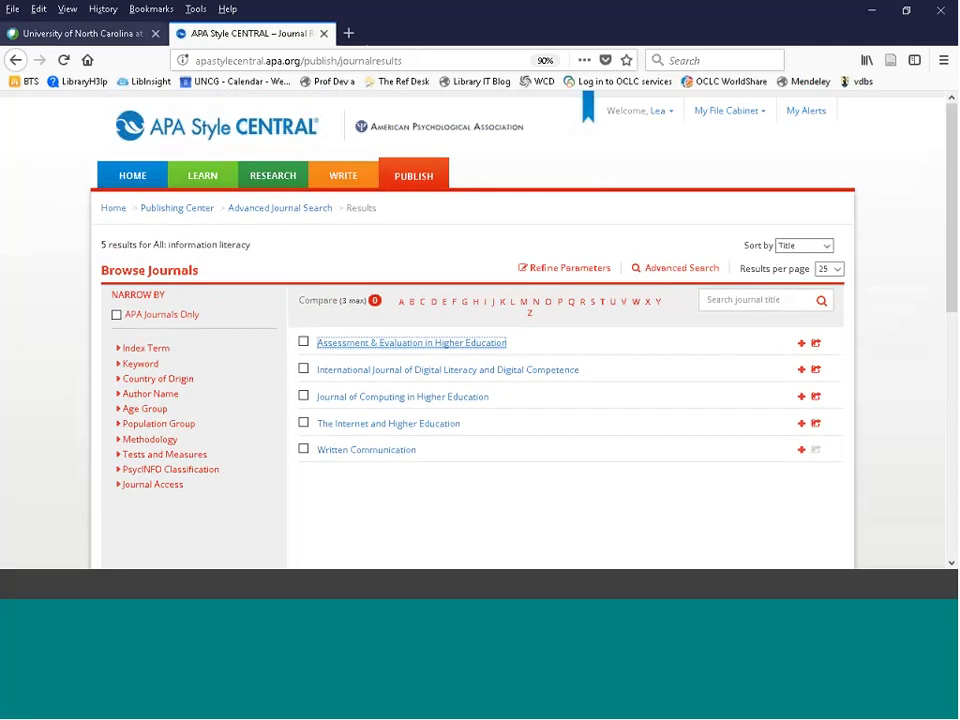
Return to the APA Style CENTRAL home page and highlight the support contact details in the footer.
left_click(134, 177)
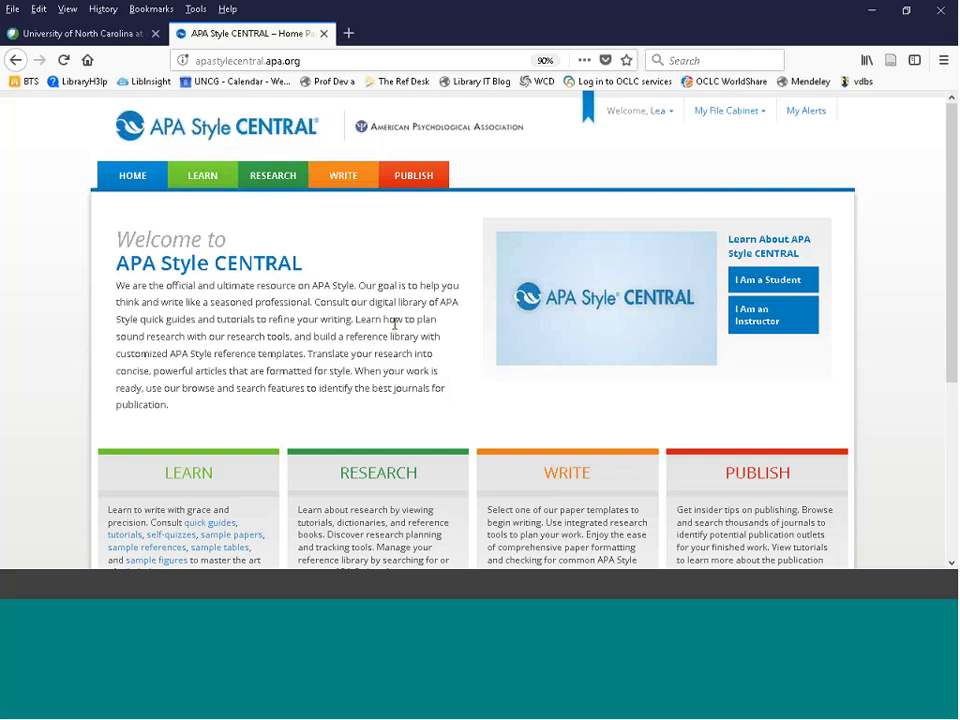
scroll(394, 323, "down", 3)
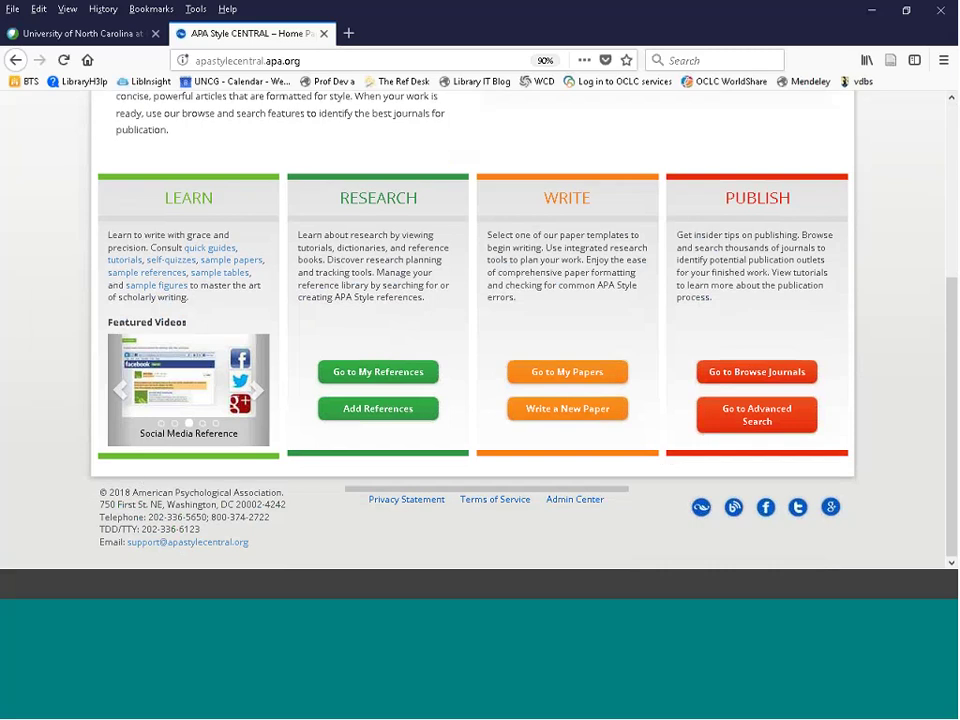
left_click_drag(99, 513, 258, 552)
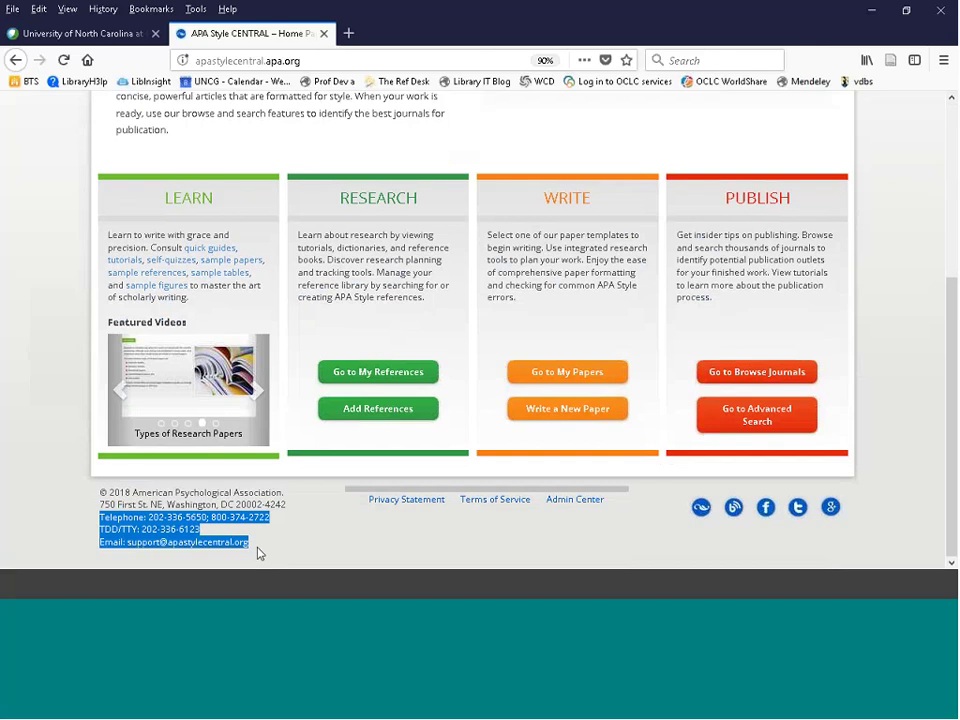
scroll(364, 493, "up", 5)
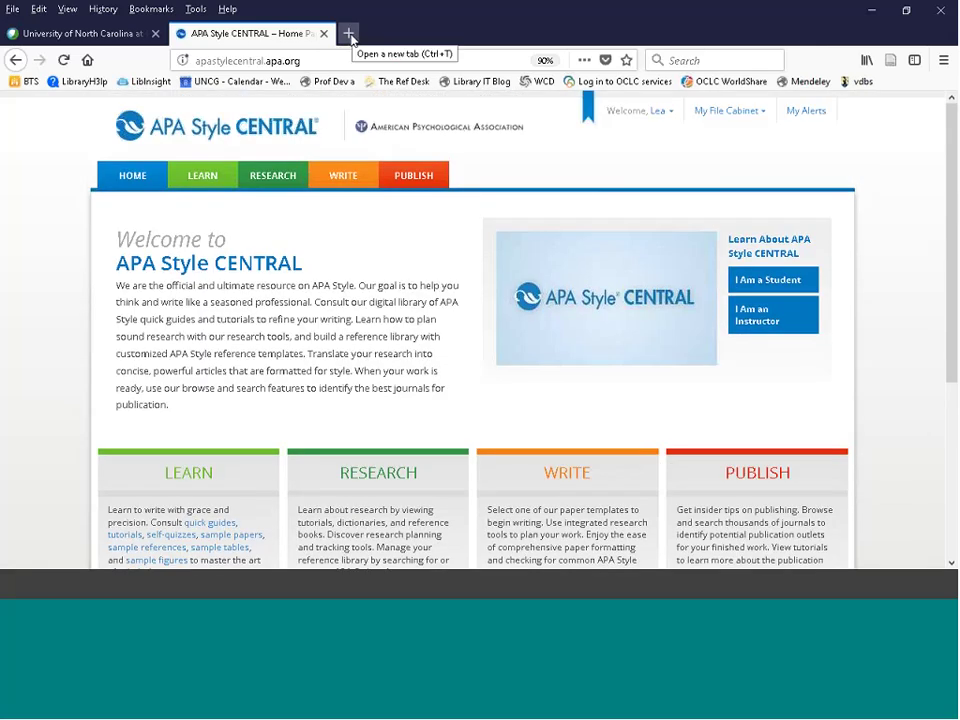
Open library.uncg.edu in a new browser tab and enlarge the page to 120%.
left_click(350, 38)
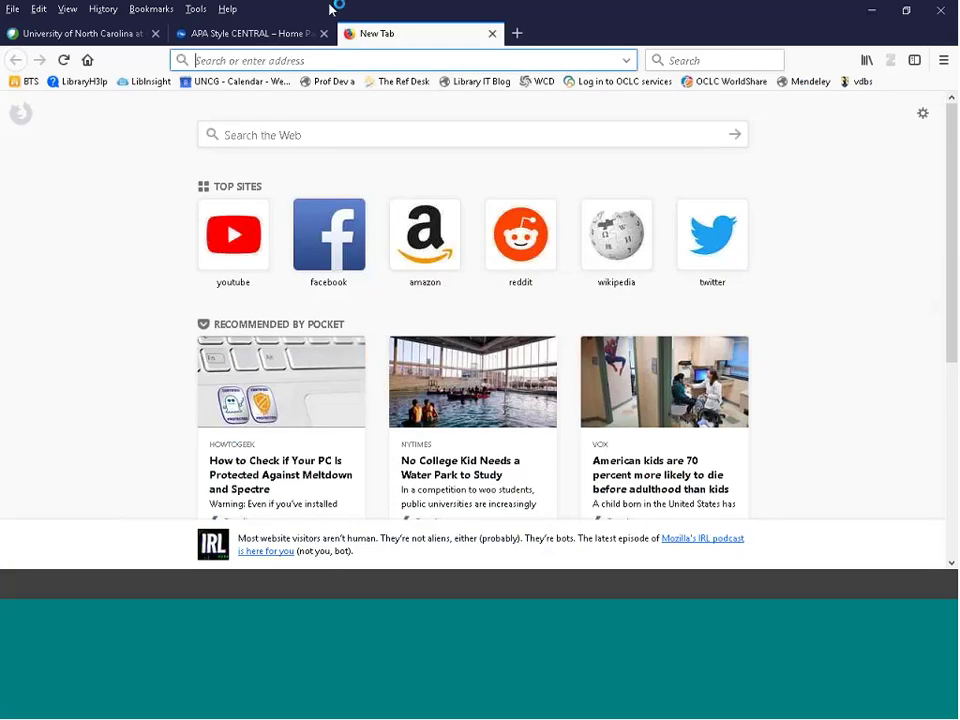
type("libraria")
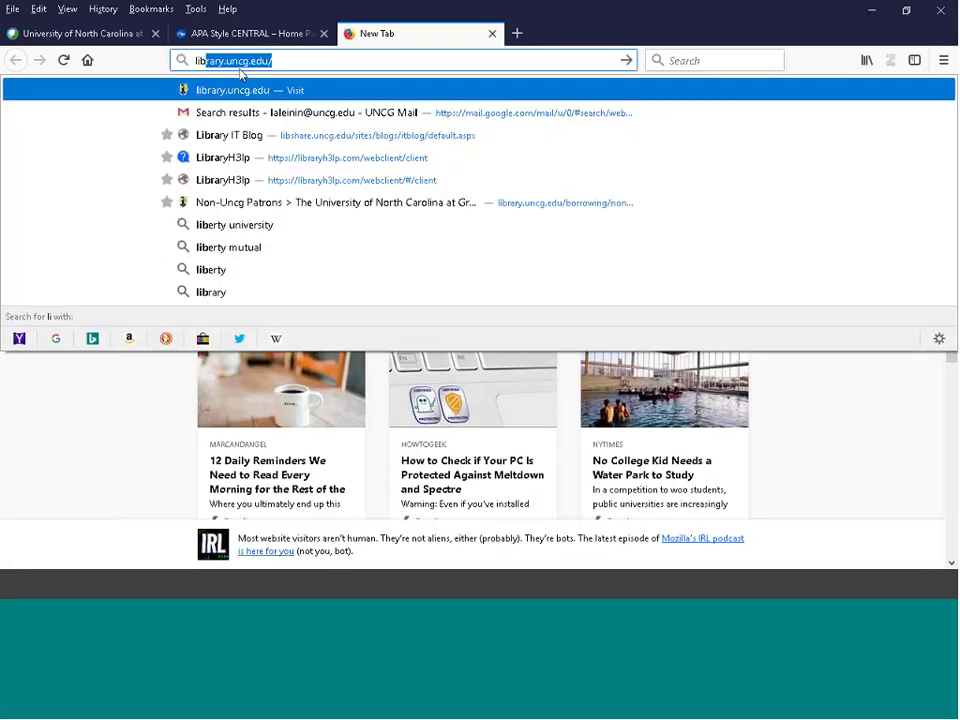
key("BackSpace")
key("BackSpace")
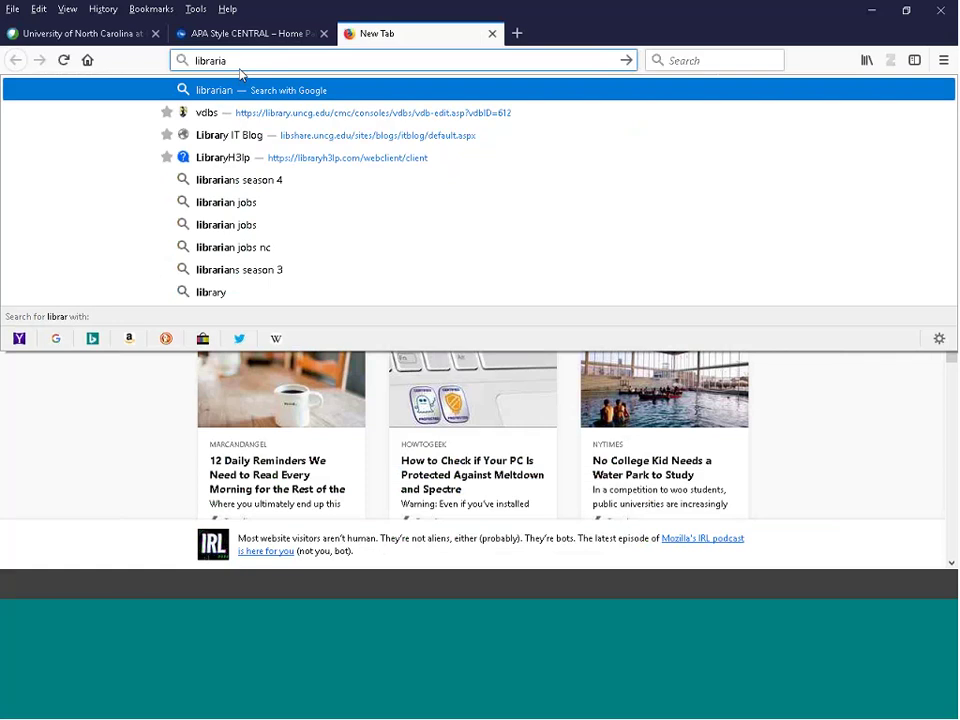
key("Return")
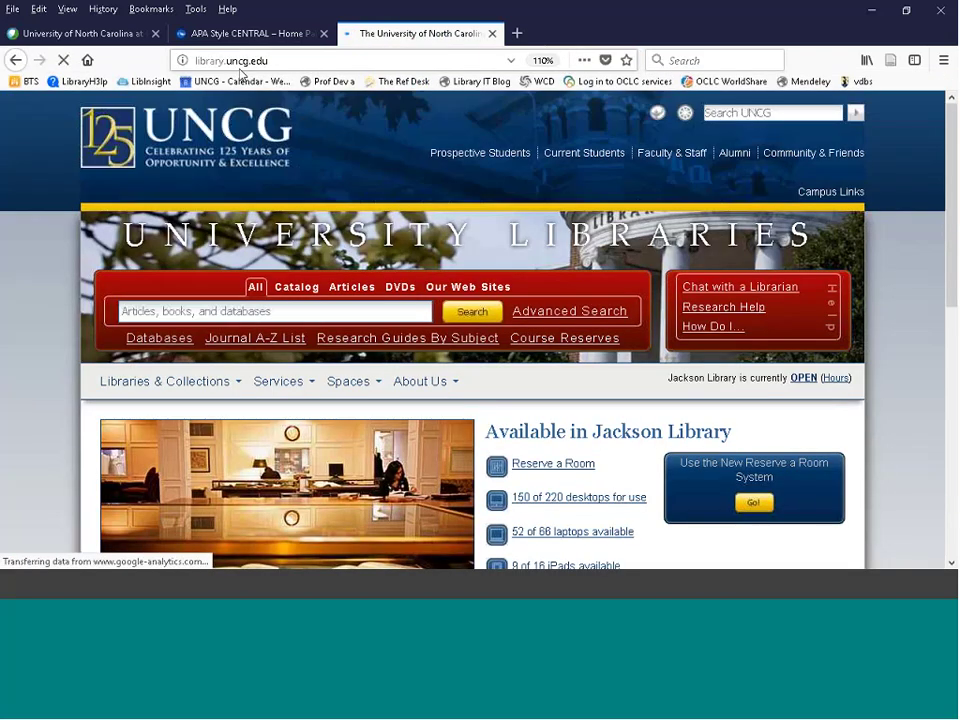
key("ctrl+plus")
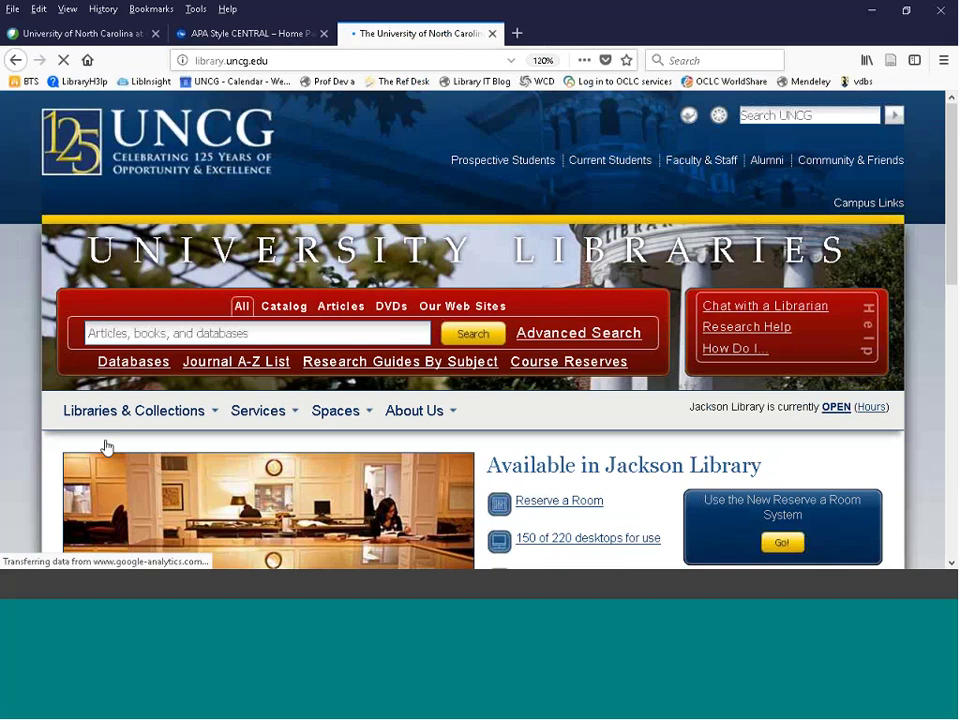
Open the Communication Sciences and Disorders guide from the library's research guides by subject.
left_click(388, 372)
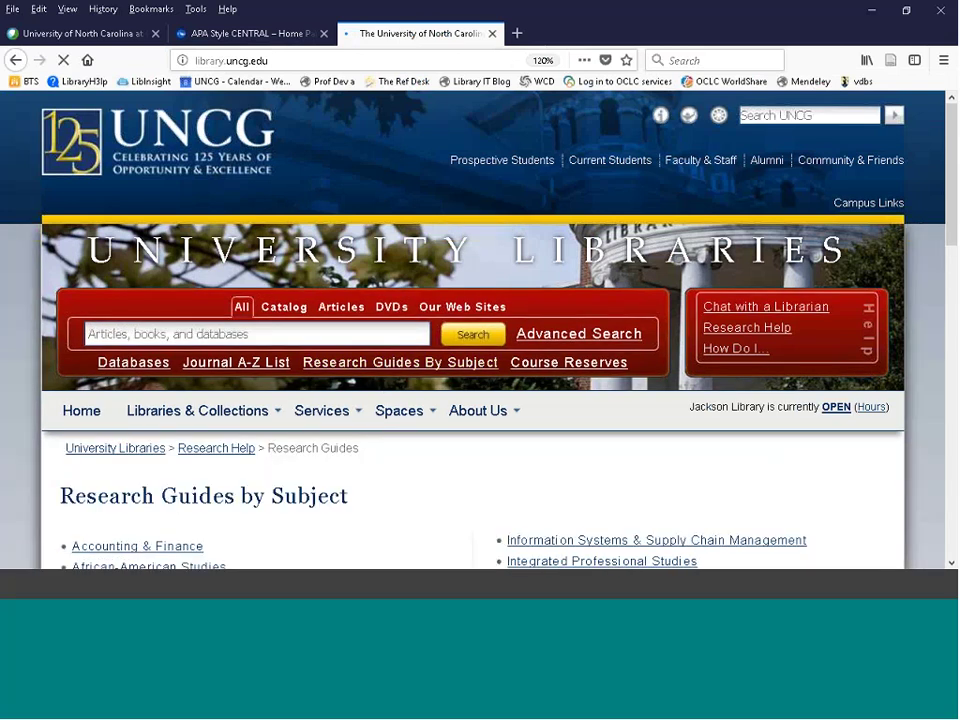
scroll(606, 503, "down", 5)
scroll(341, 373, "down", 5)
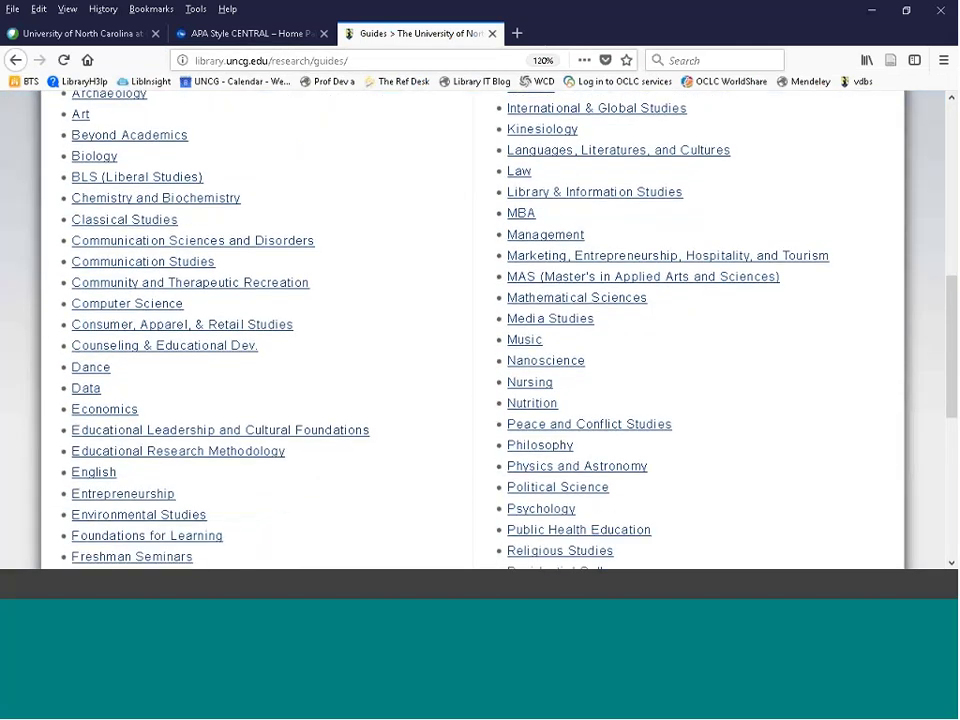
left_click(259, 244)
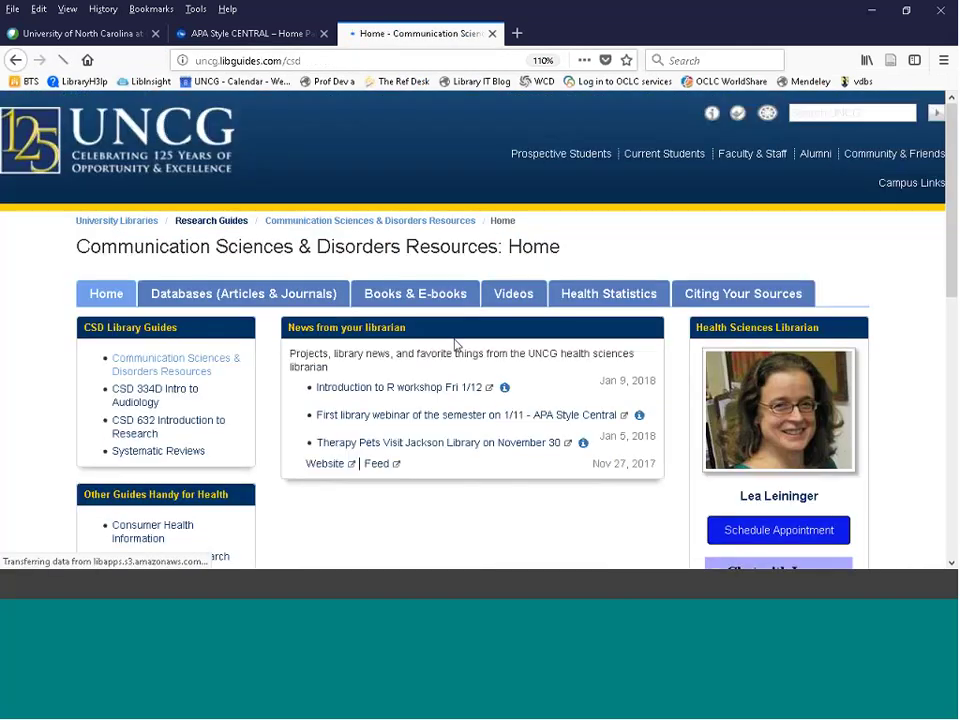
Examine the health sciences librarian's appointment, chat and contact options on the guide's home page.
scroll(583, 458, "down", 5)
scroll(583, 458, "up", 2)
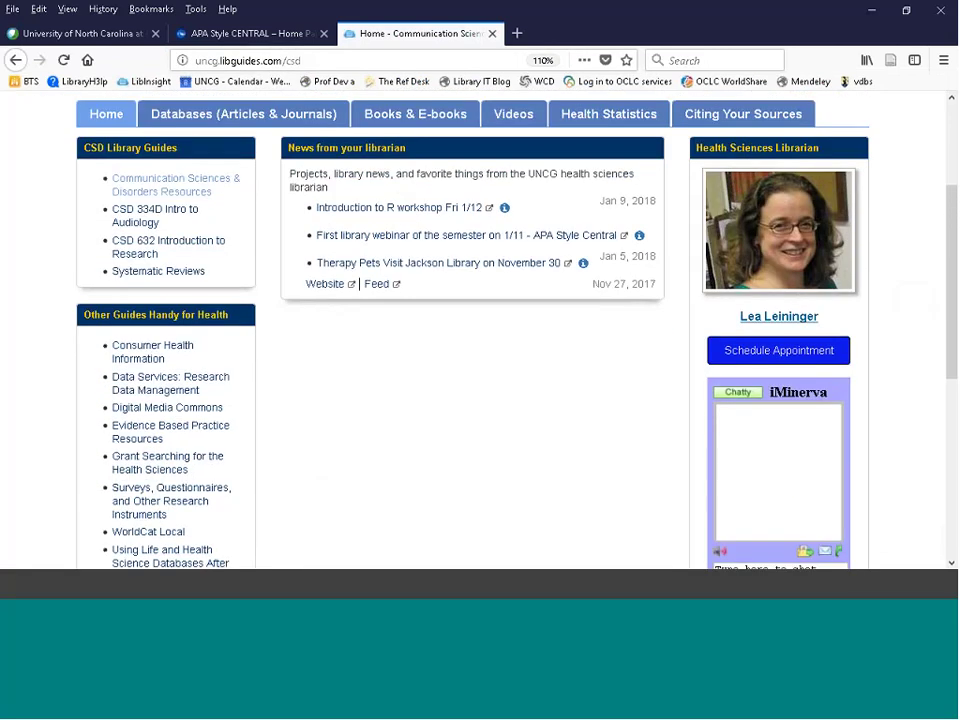
scroll(606, 446, "down", 4)
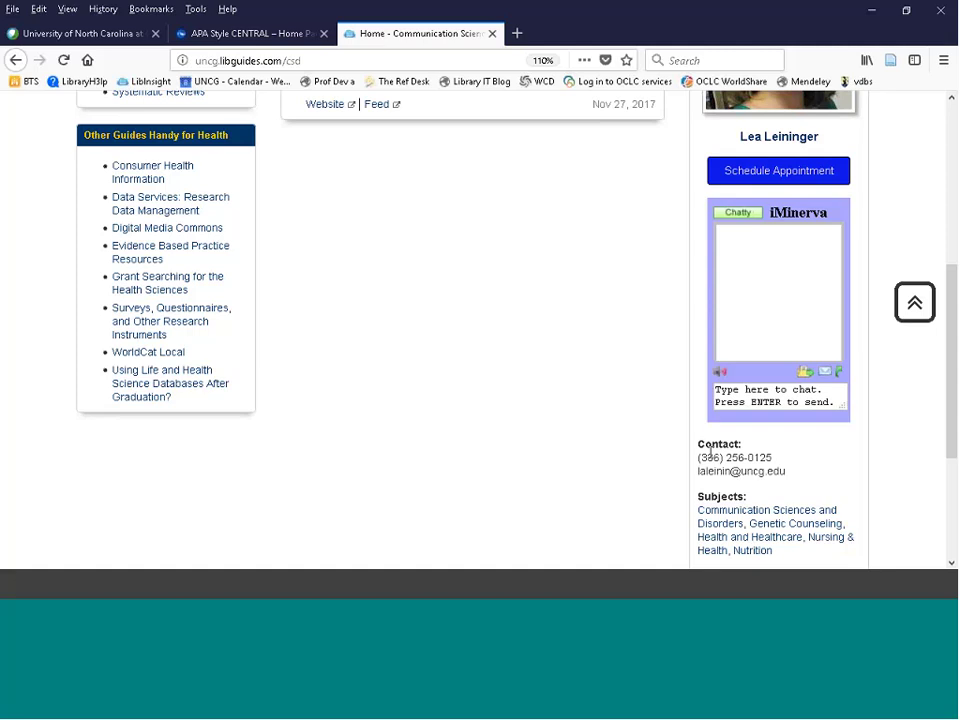
scroll(632, 392, "up", 4)
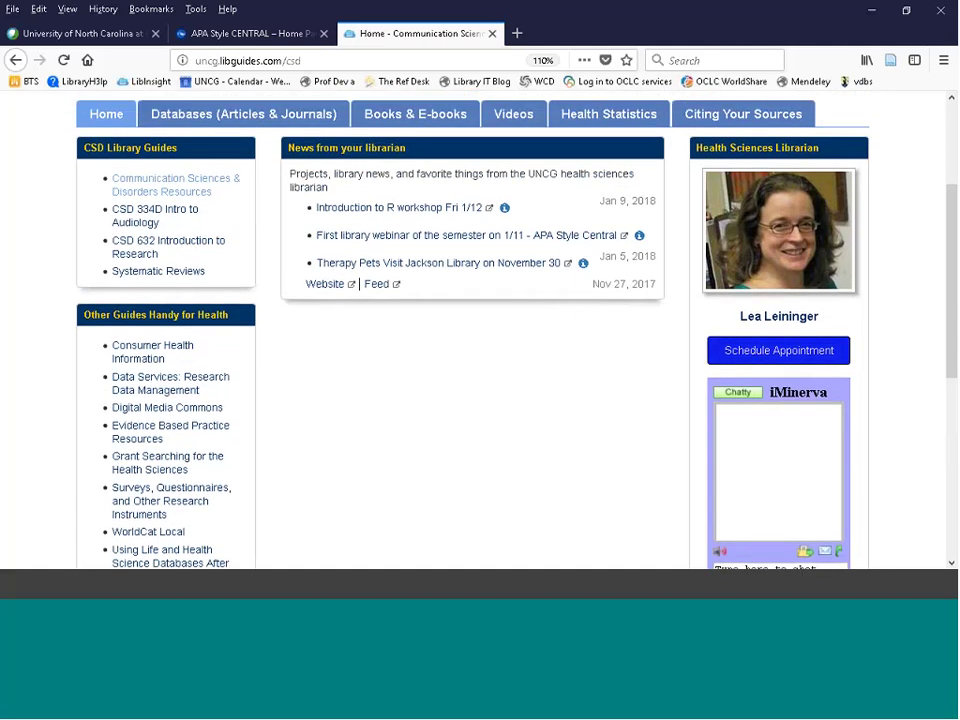
Switch back to APA Style CENTRAL and log out of the account.
left_click(218, 36)
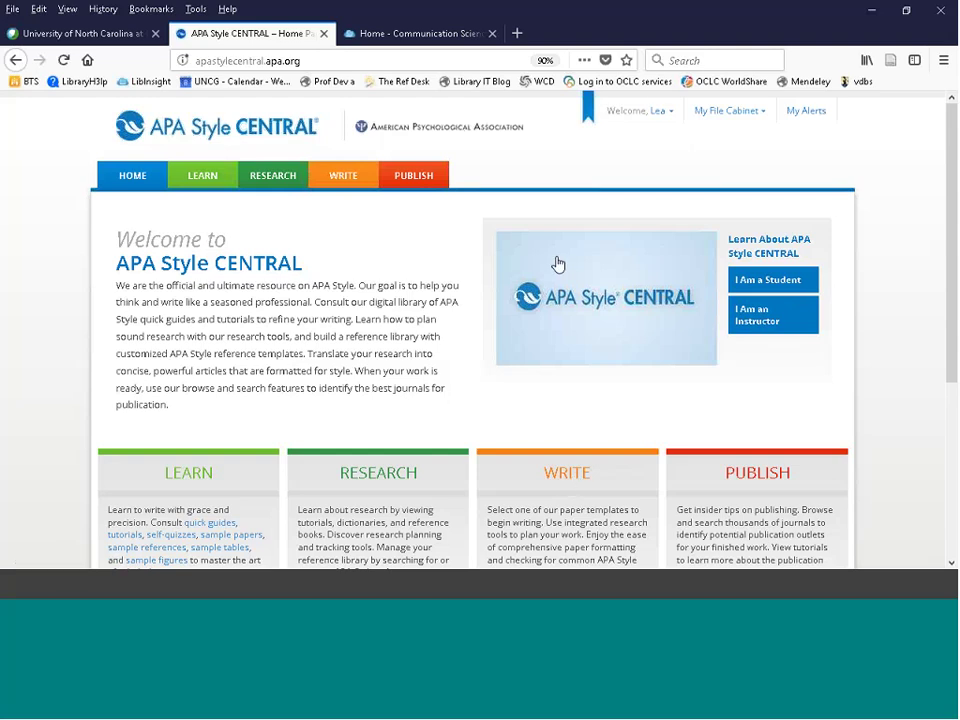
left_click(645, 110)
left_click(639, 170)
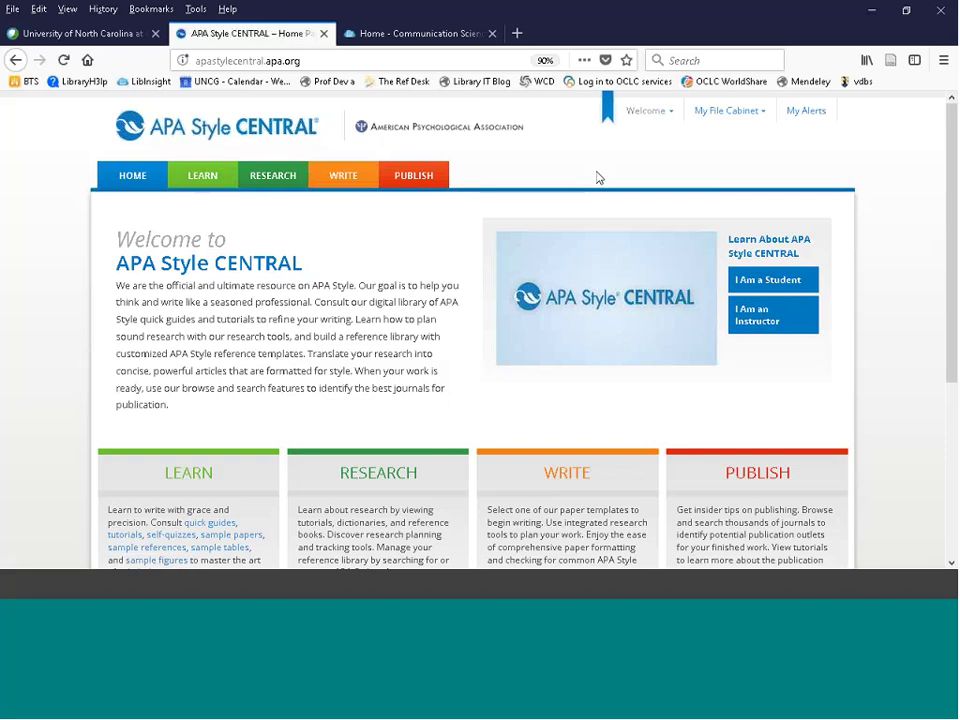
Start a new paper from the Writing Center to examine the login and account creation options, and return to the home page.
left_click(568, 476)
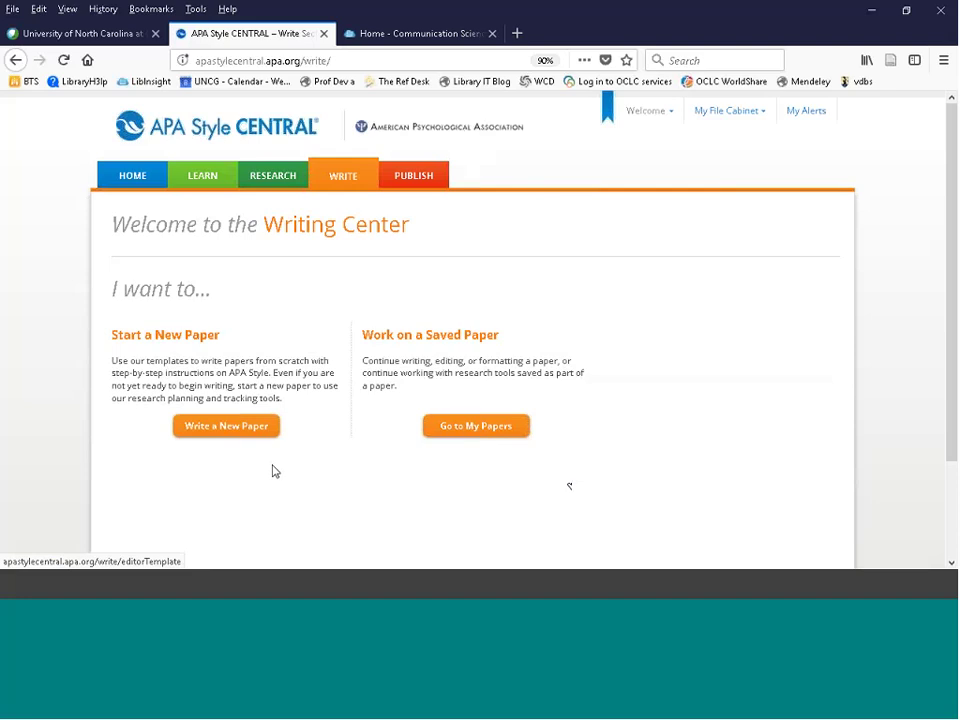
left_click(236, 428)
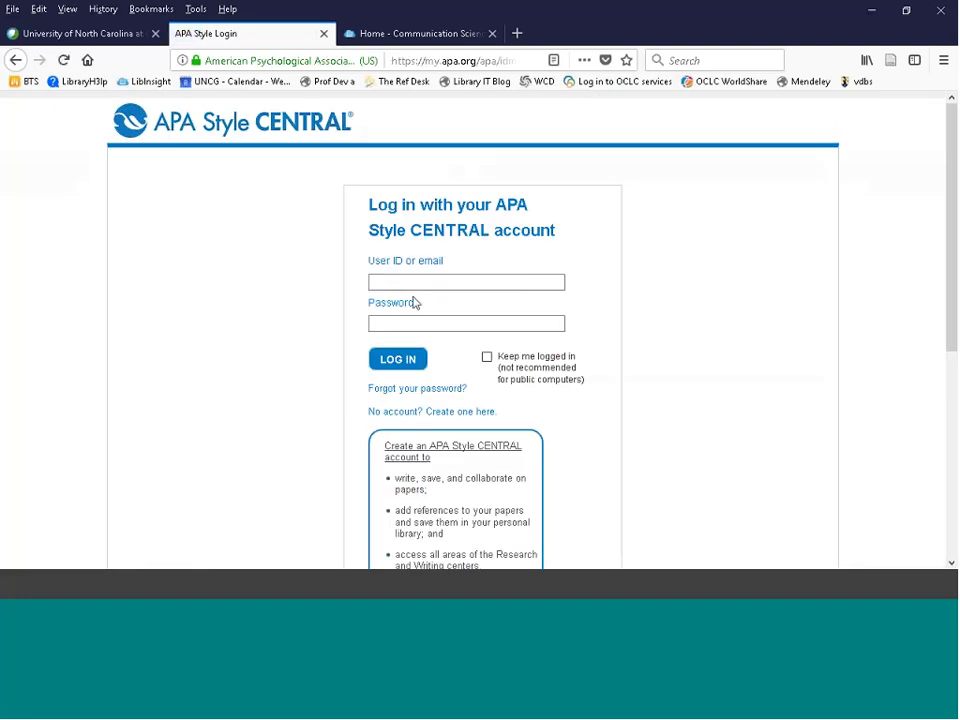
scroll(370, 395, "down", 2)
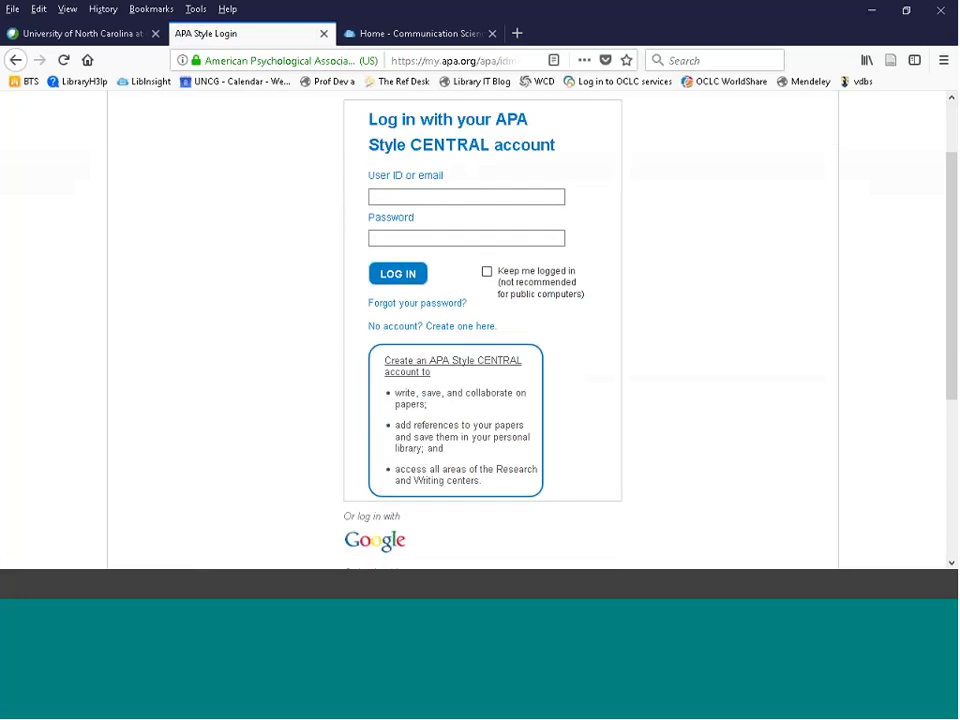
scroll(726, 379, "up", 2)
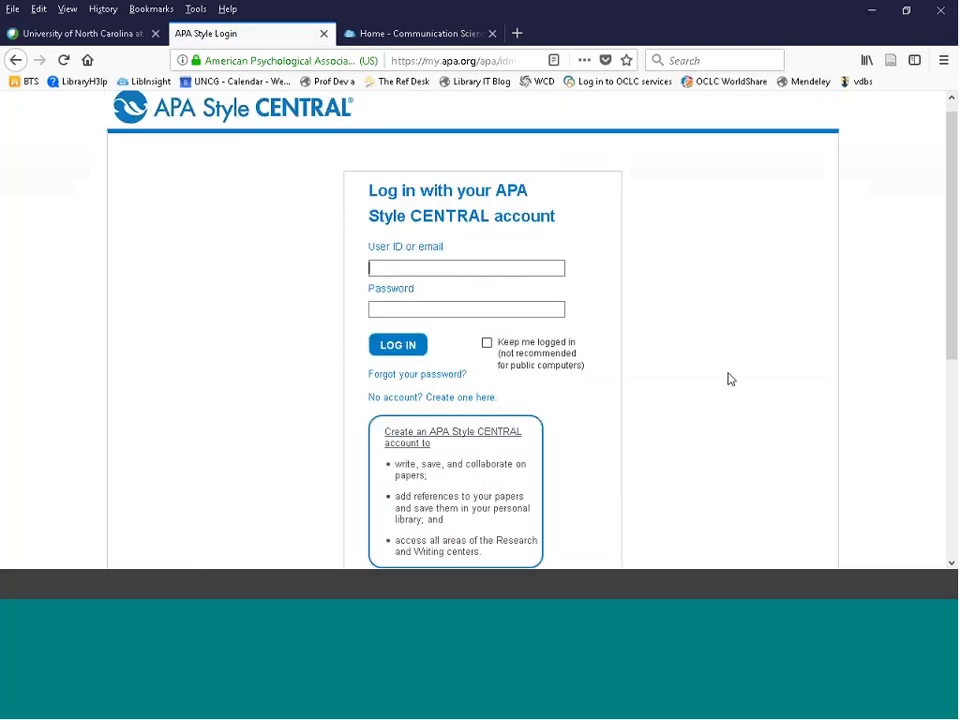
left_click(15, 62)
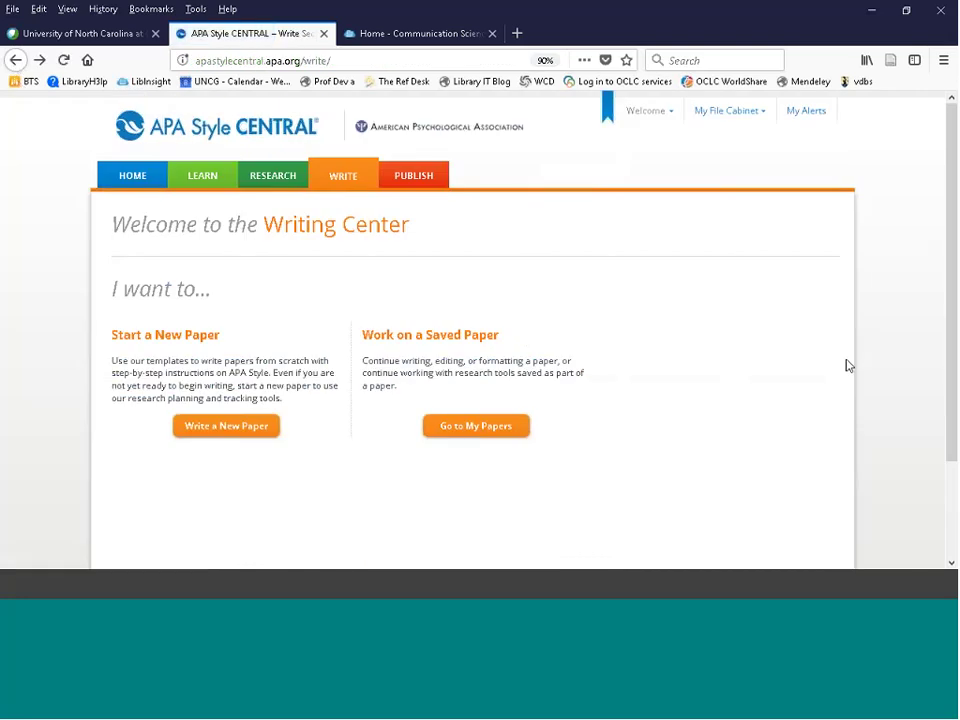
left_click(133, 181)
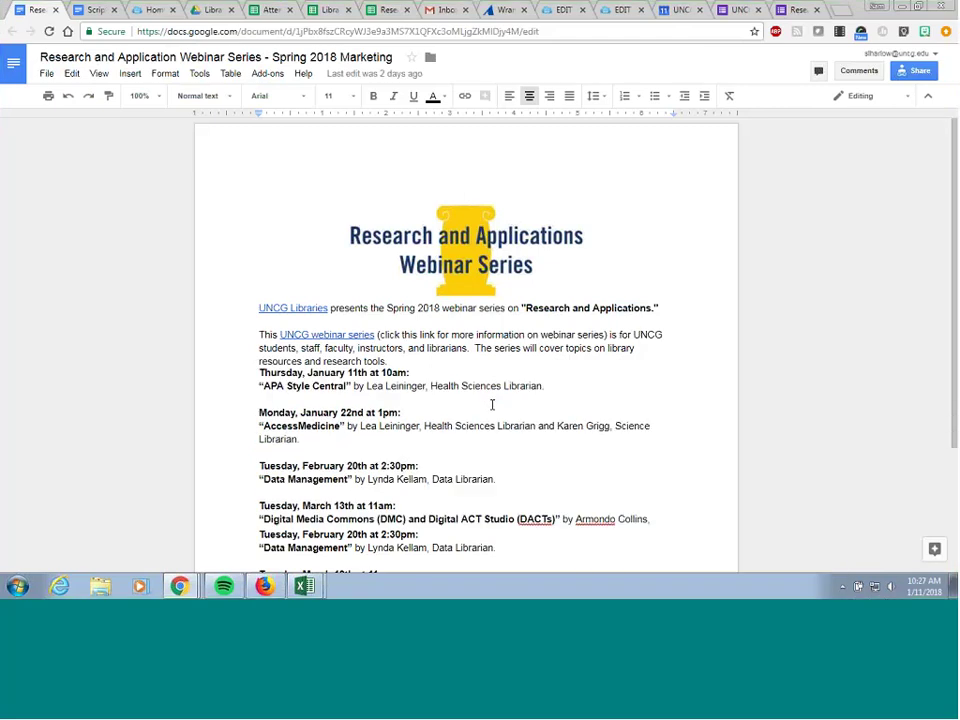
Review the Spring 2018 Research and Applications webinar schedule and sign-up information in the Google Docs document.
scroll(491, 403, "down", 2)
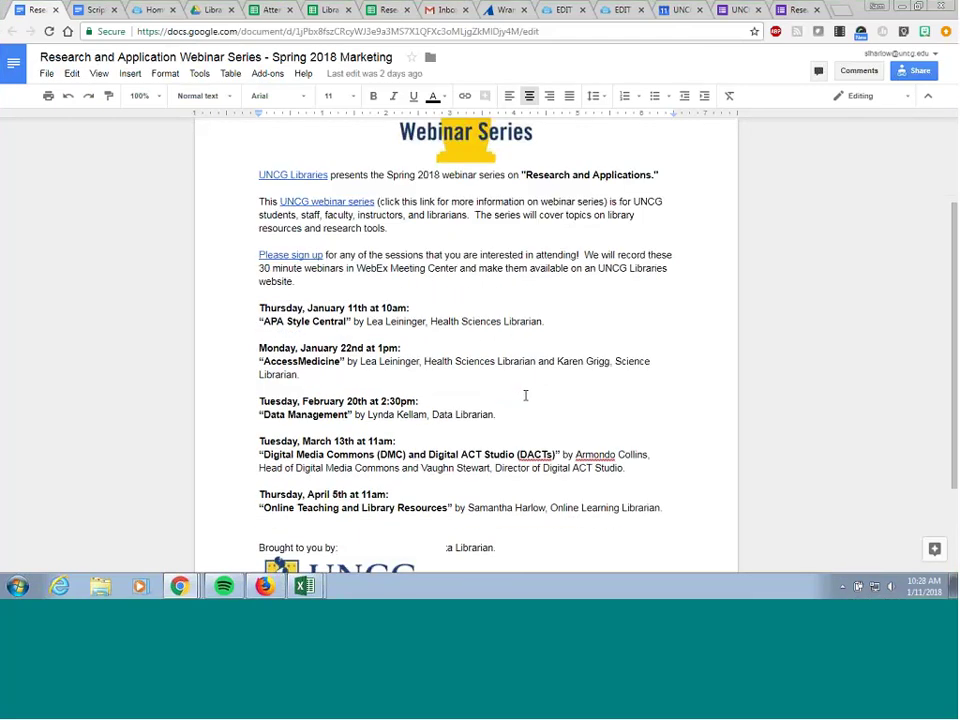
scroll(536, 366, "down", 1)
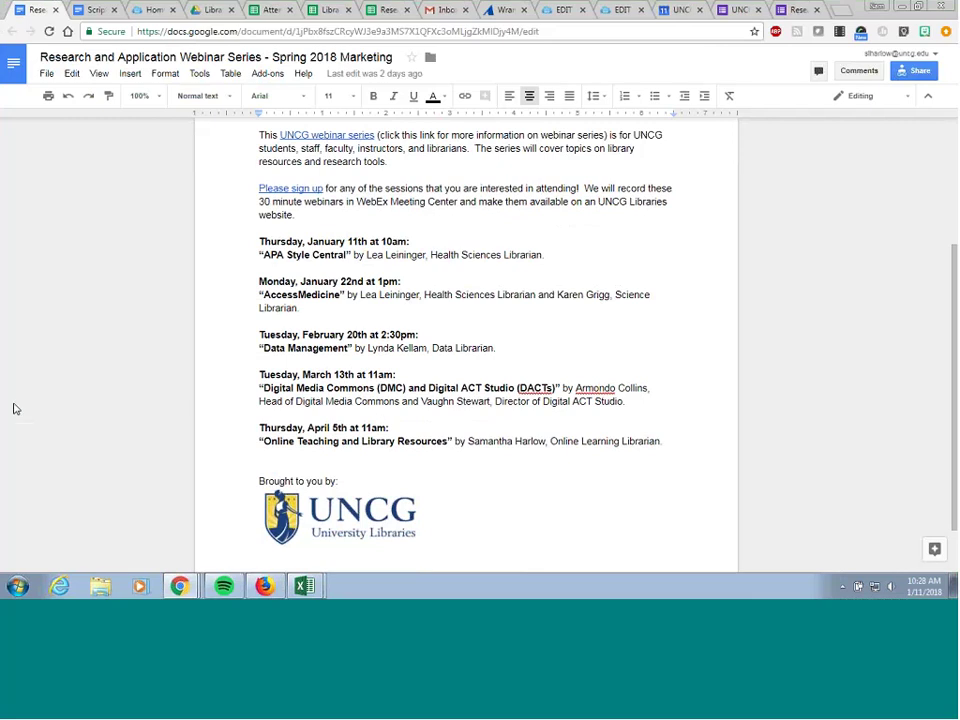
scroll(428, 413, "up", 3)
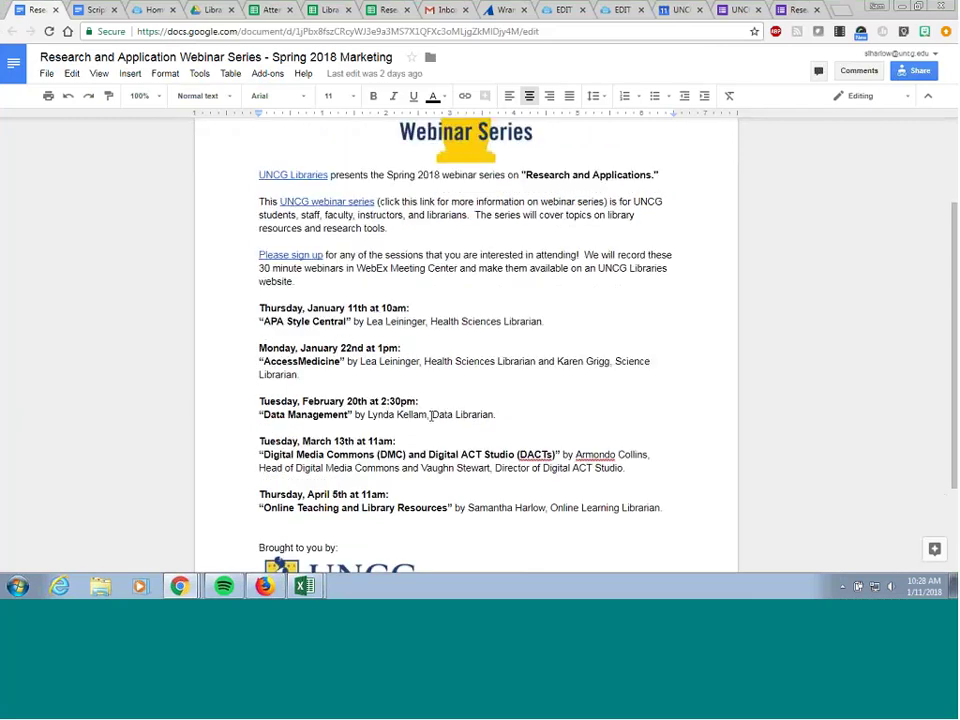